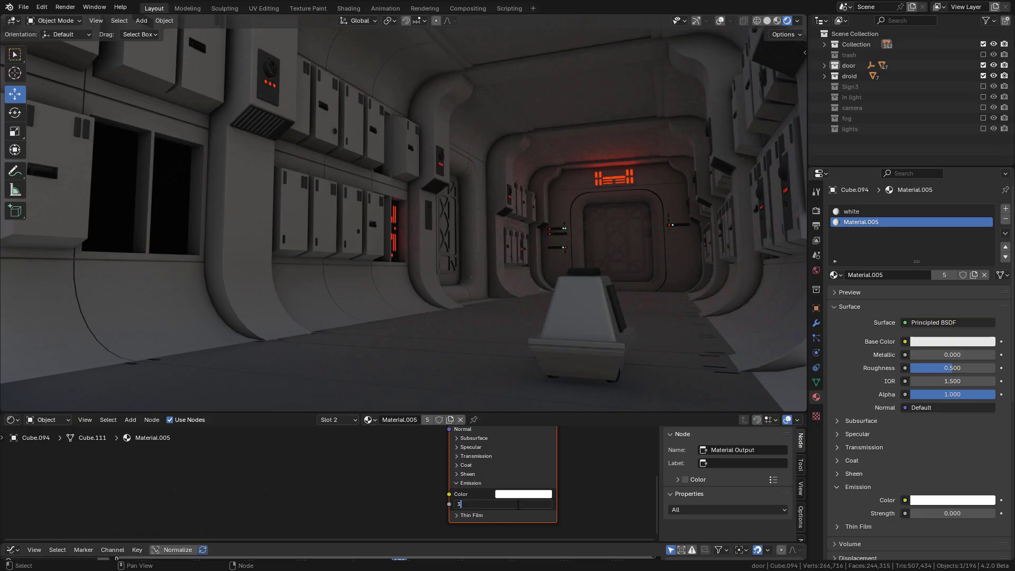
- Set ceiling emission strength to 3, enable the lights and fog collections, and expand fog
key(Return)
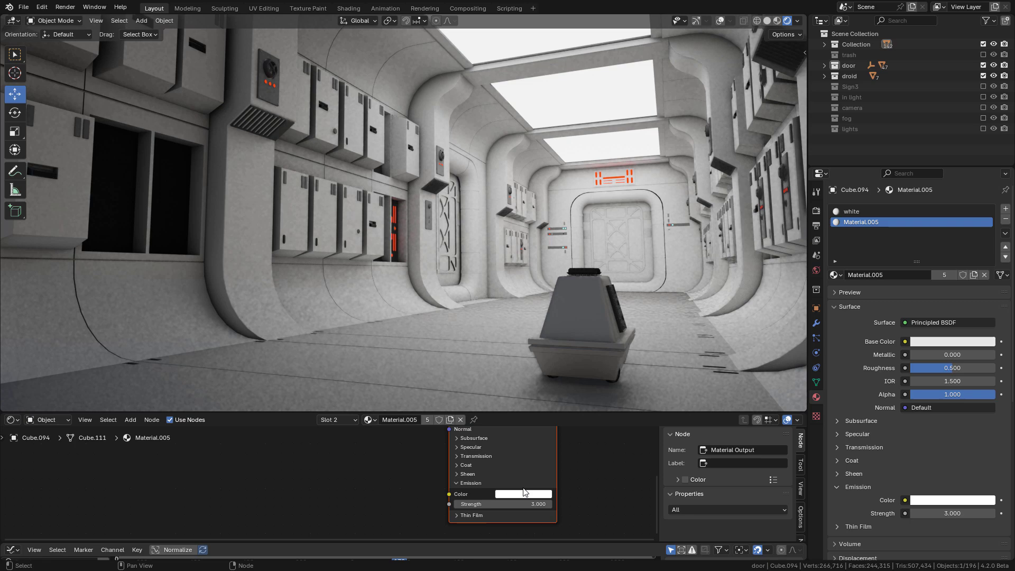
click(983, 128)
click(824, 119)
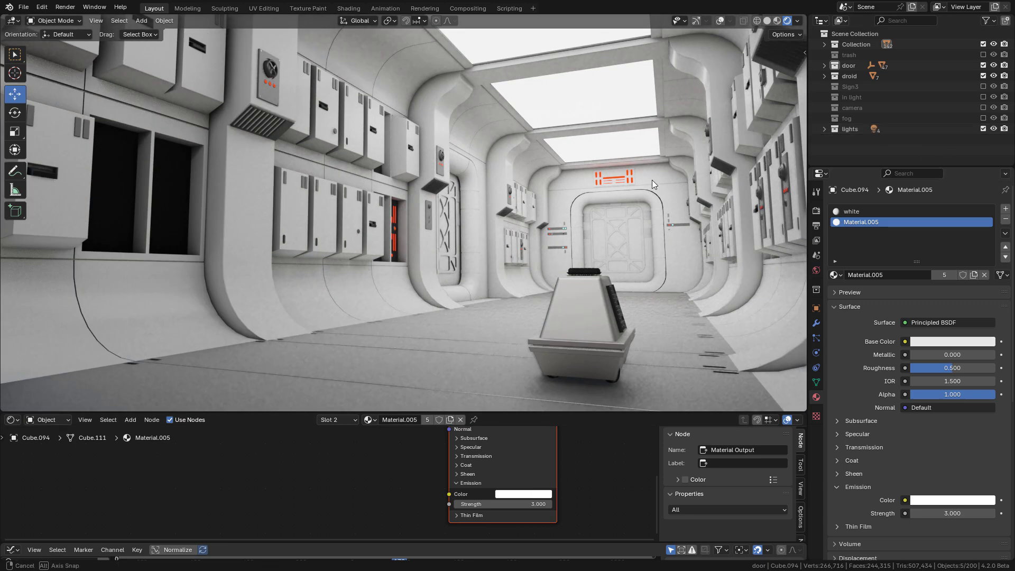
click(865, 128)
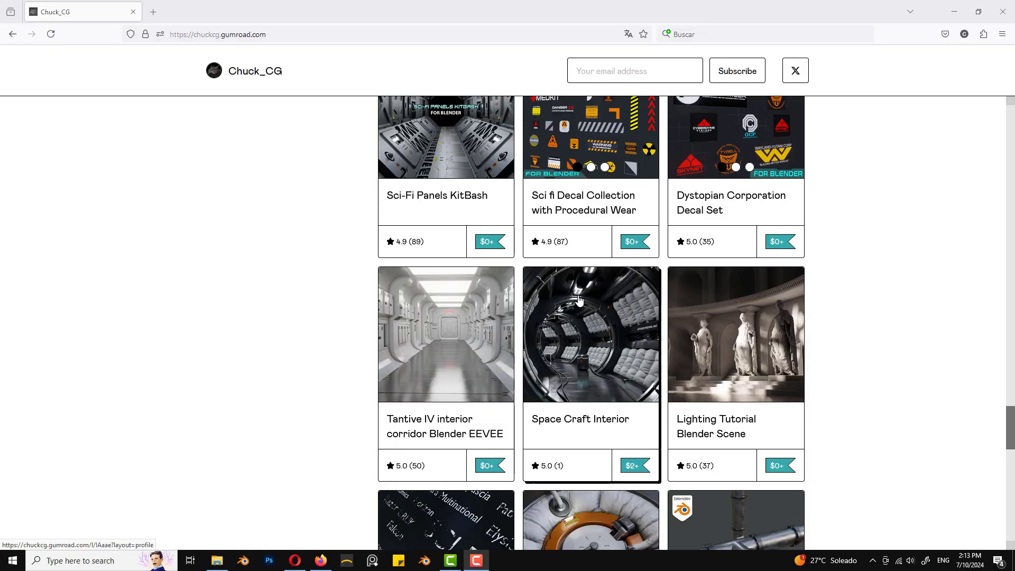
- Open the Tantive IV interior corridor product page and start entering a fair price
click(425, 322)
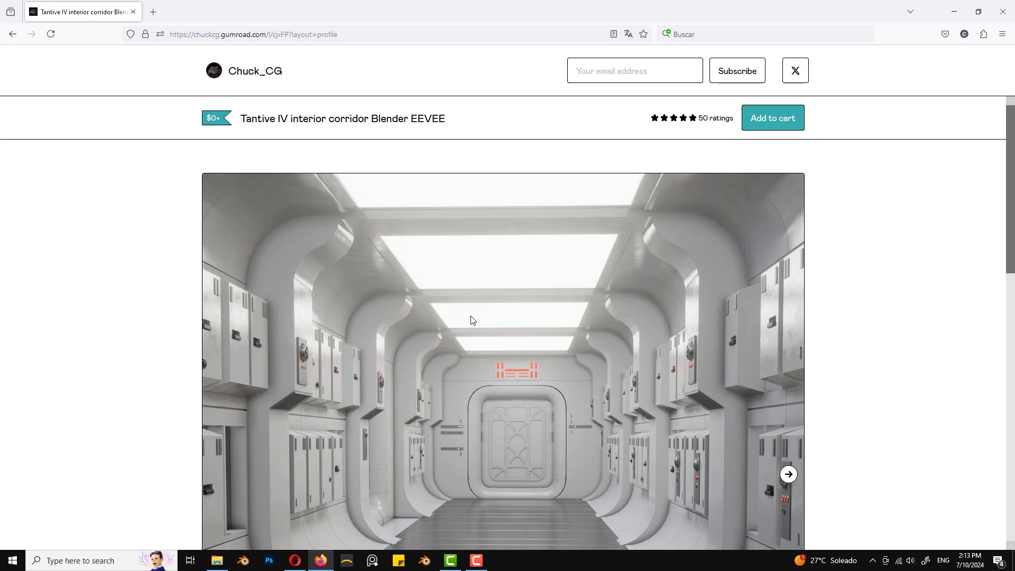
scroll(502, 318, down, 2)
scroll(503, 318, down, 2)
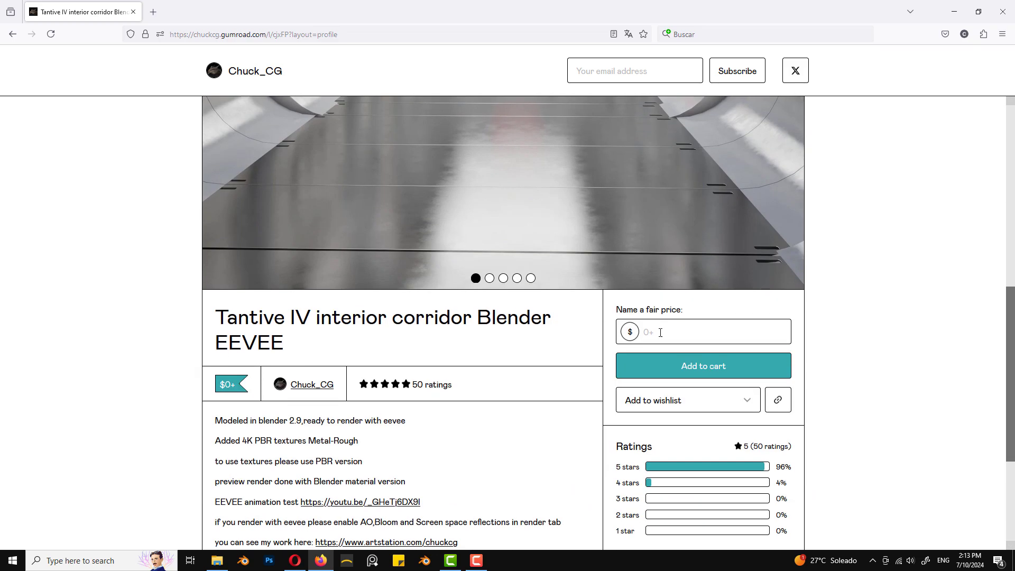
click(660, 332)
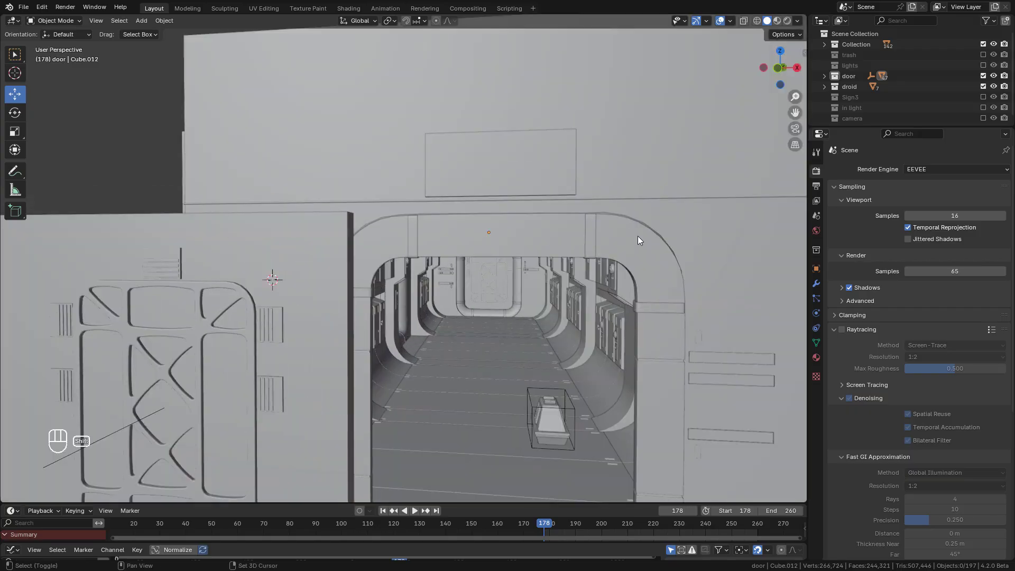
- View the corridor in Rendered shading with raytracing enabled
middle_drag(638, 235, 619, 201)
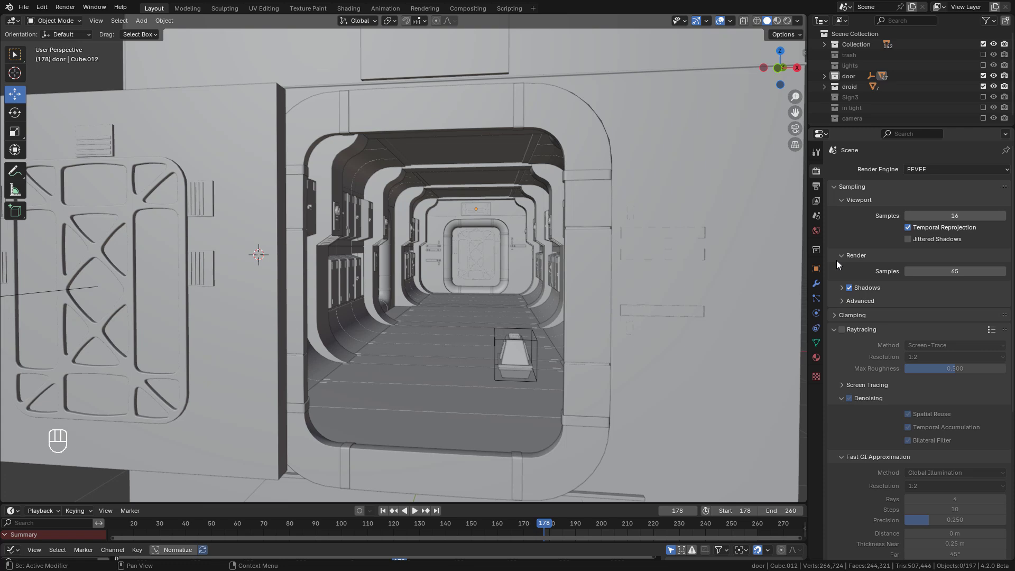
click(778, 21)
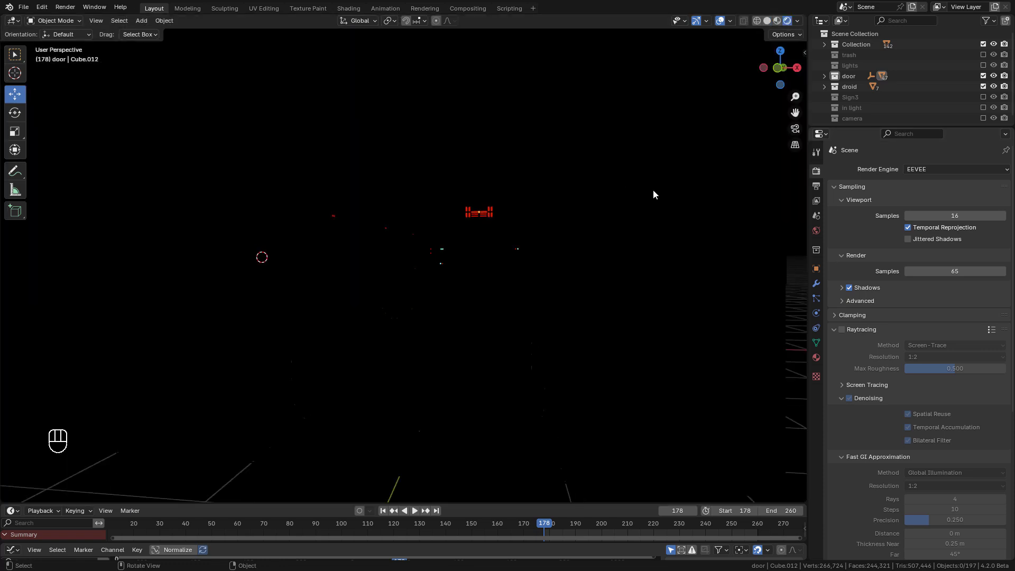
click(842, 329)
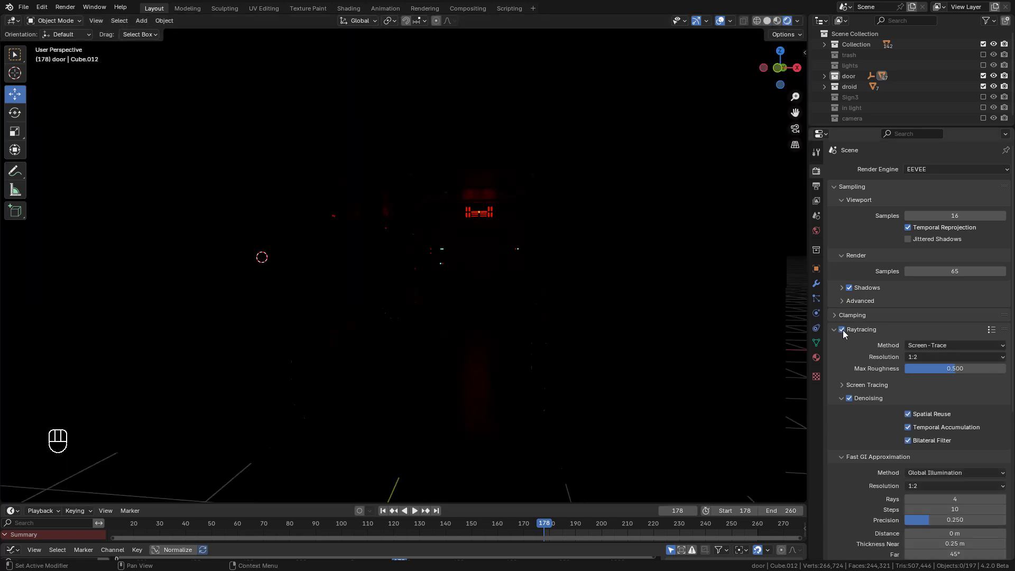
- Turn the timeline into a Shader Editor and raise the red light's emission strength to 8
drag(434, 505, 434, 420)
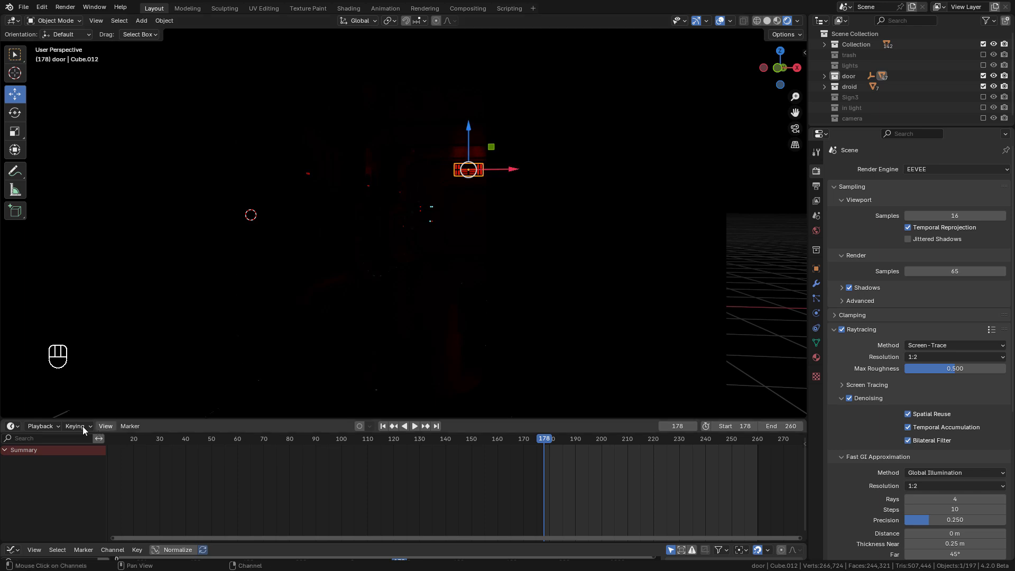
click(18, 427)
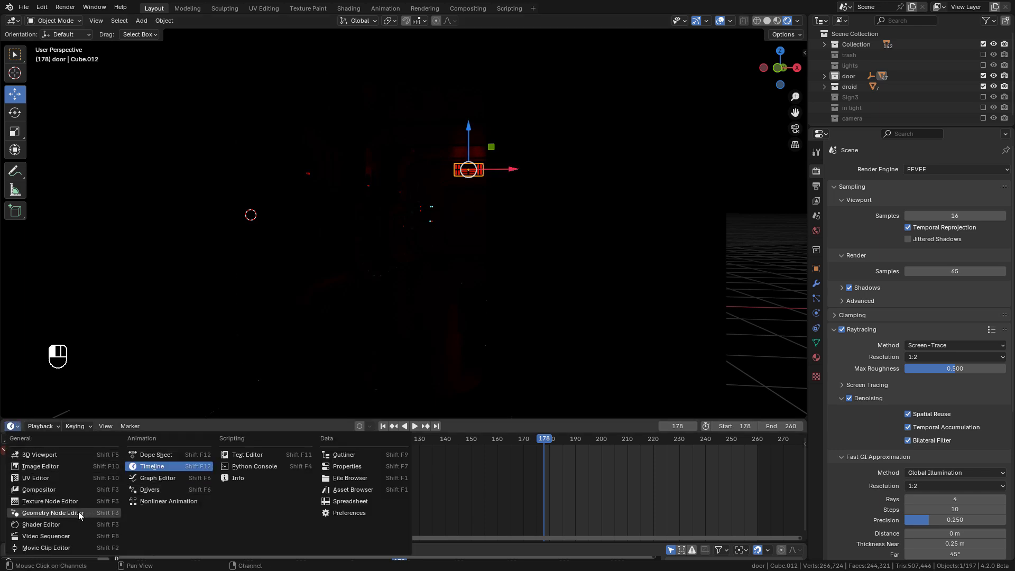
click(63, 523)
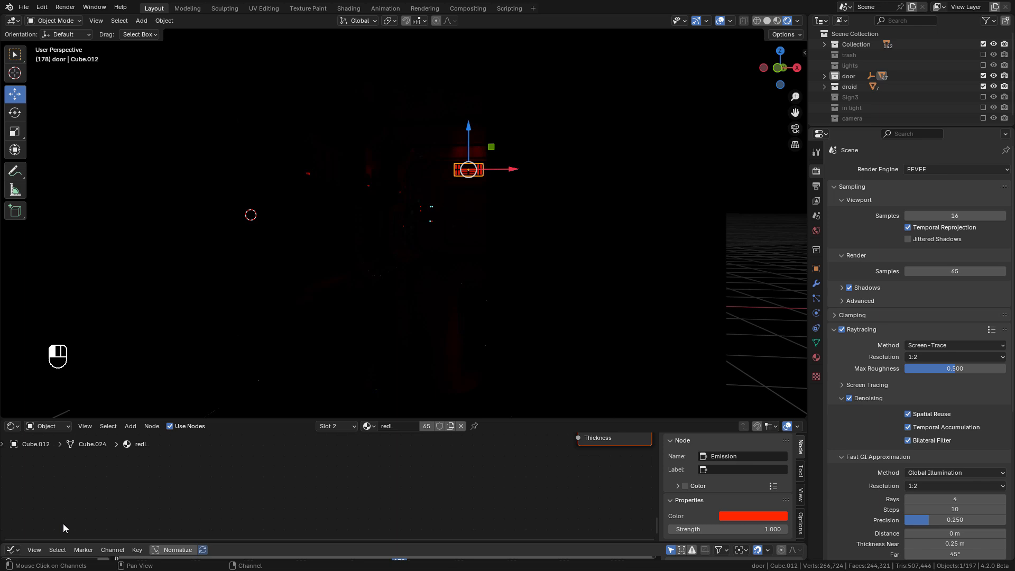
key(Home)
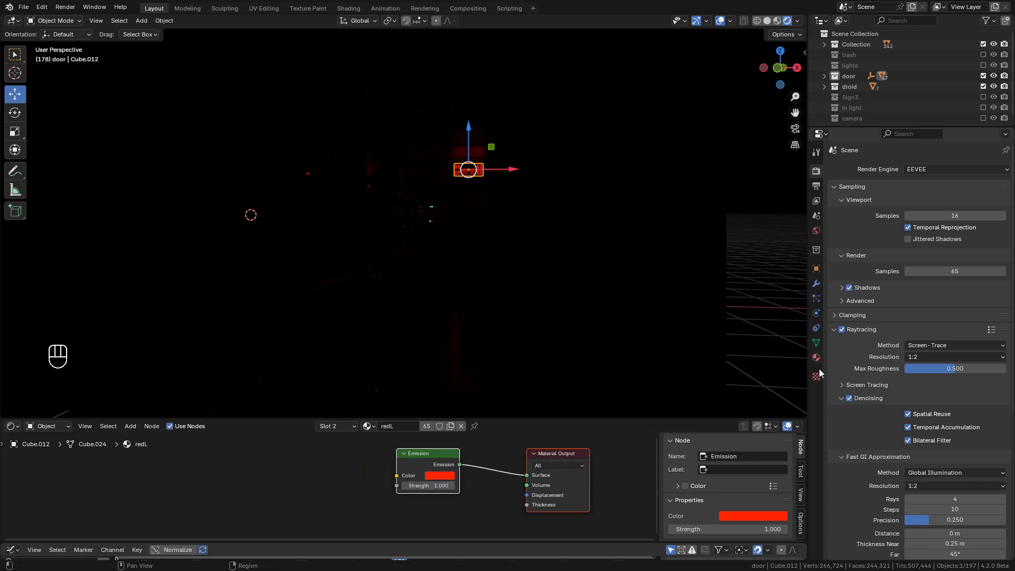
click(817, 357)
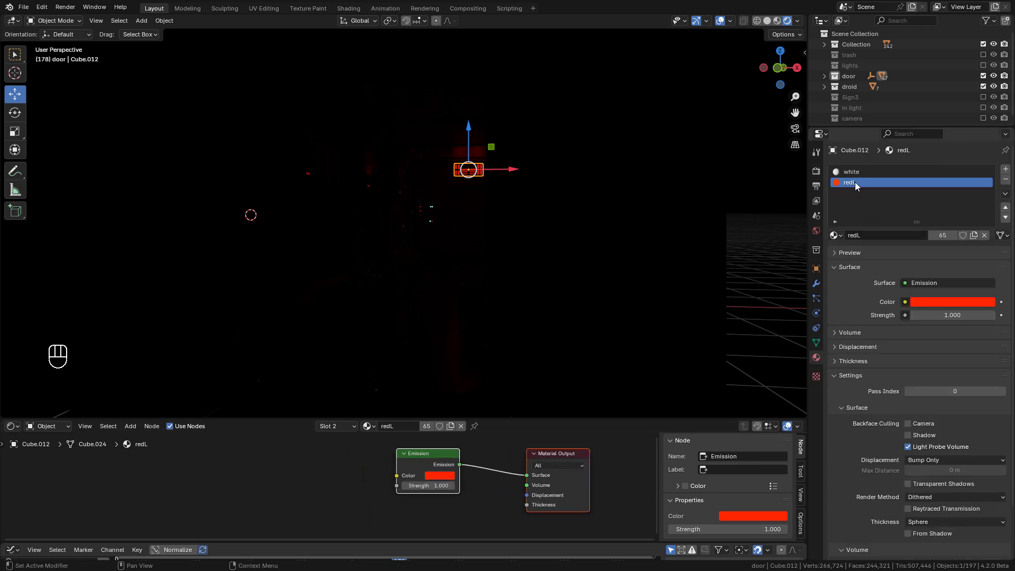
scroll(444, 492, up, 2)
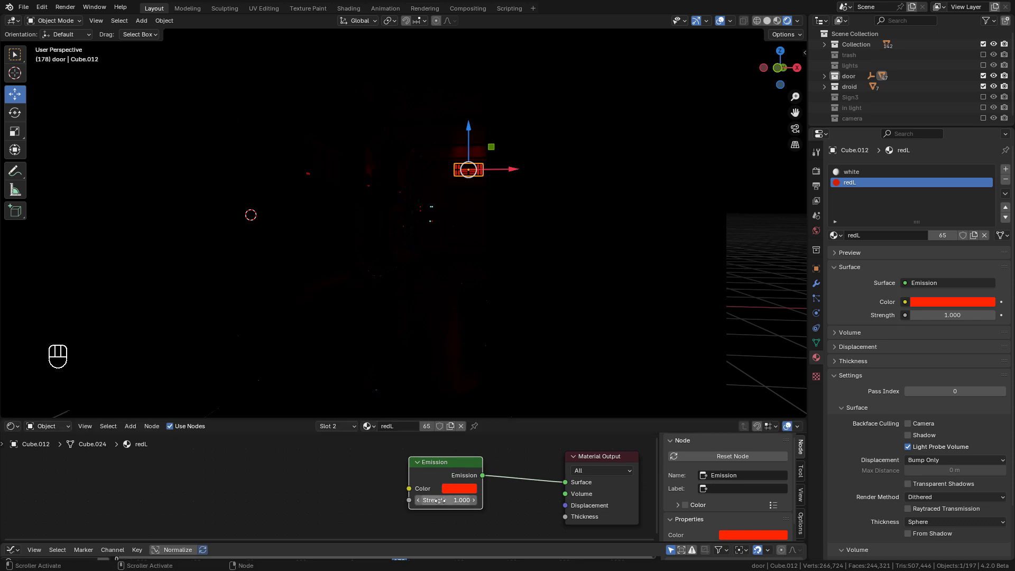
drag(438, 499, 475, 500)
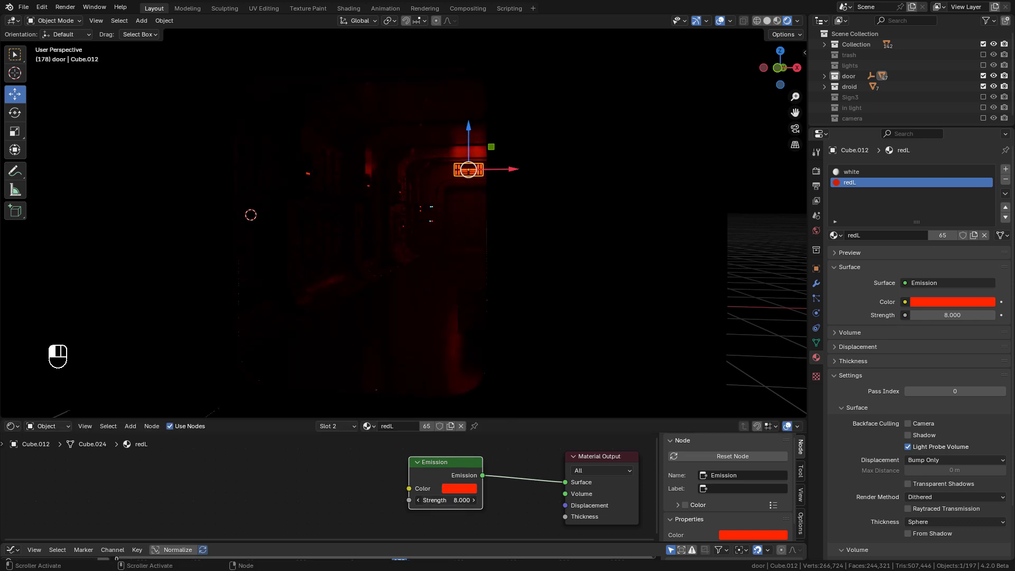
- Recentre the corridor view and switch raytracing off in the render settings
middle_drag(547, 248, 526, 248)
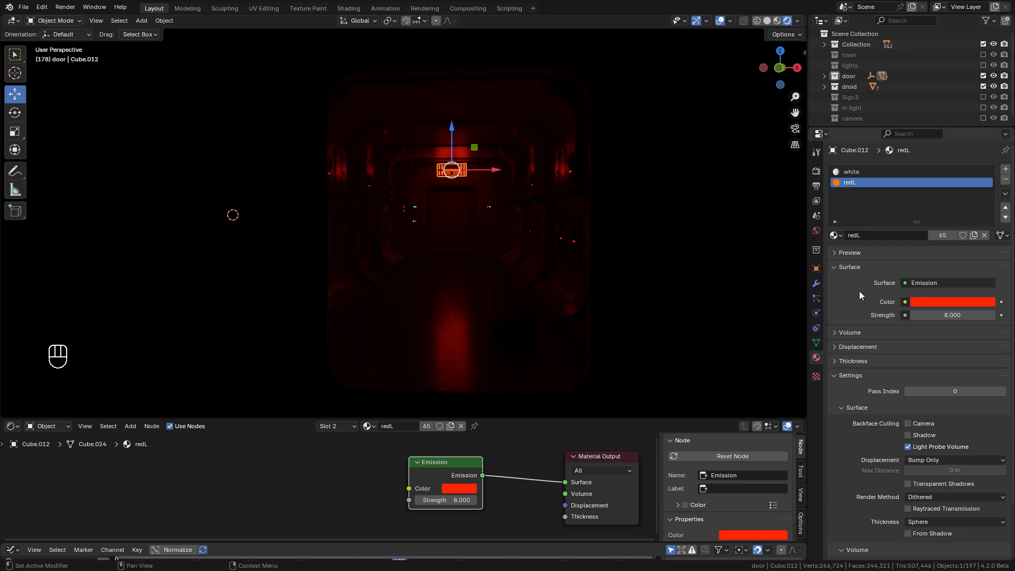
click(815, 171)
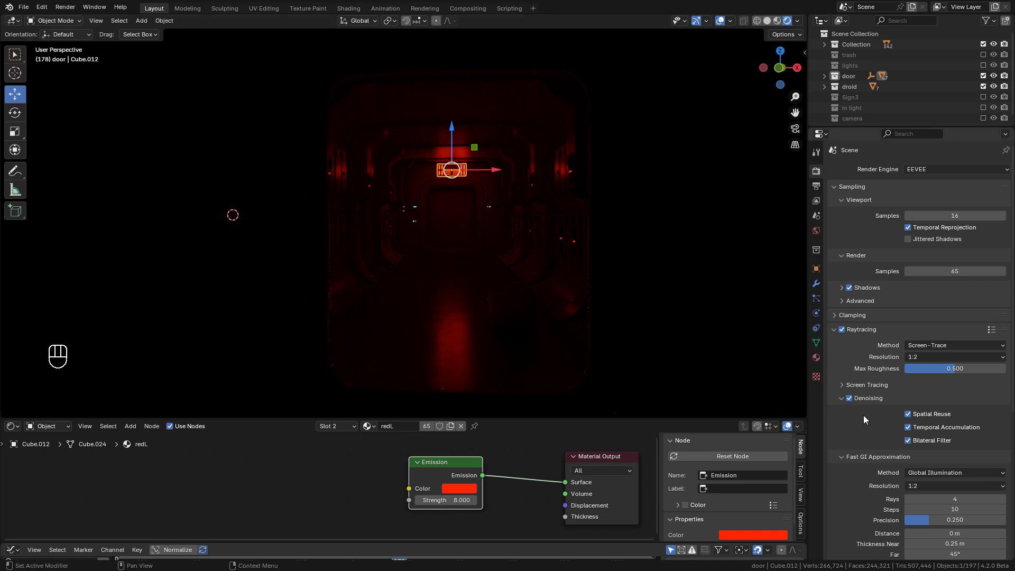
click(842, 329)
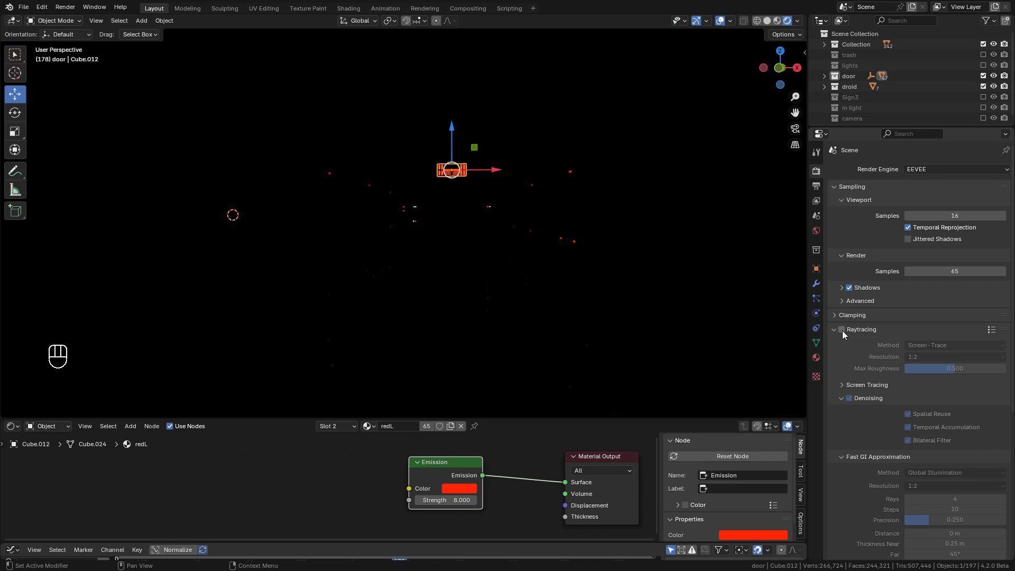
- Re-enable raytracing and slide the side door panel 4 m along Y
click(842, 329)
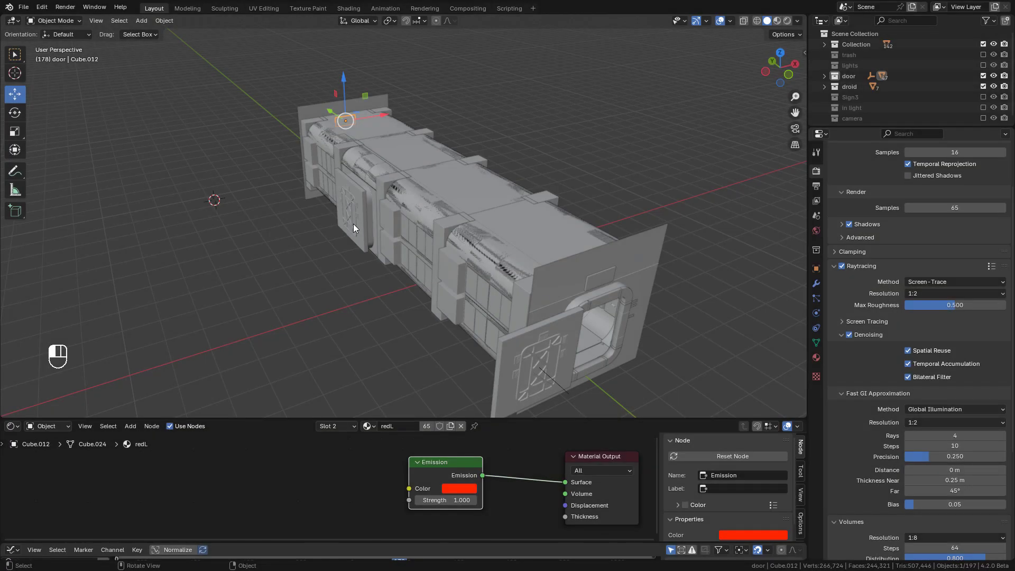
click(352, 228)
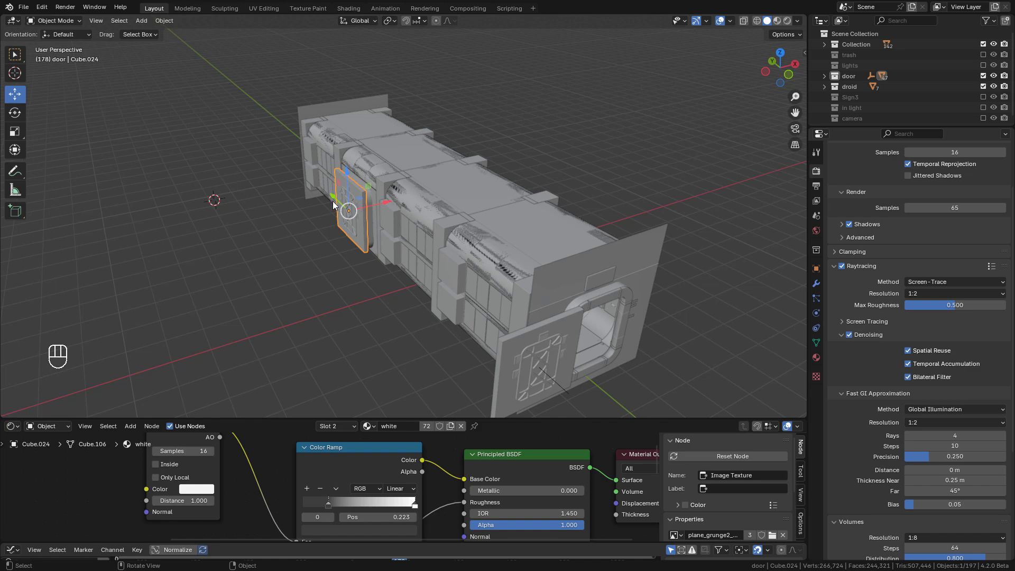
middle_drag(333, 204, 325, 216)
key(g)
key(y)
click(414, 266)
mouse_move(414, 266)
middle_down()
mouse_move(444, 263)
mouse_move(366, 214)
middle_up()
- Add a spot light, rotate it about -90° in front view, and move it along Y and X
key(shift+a)
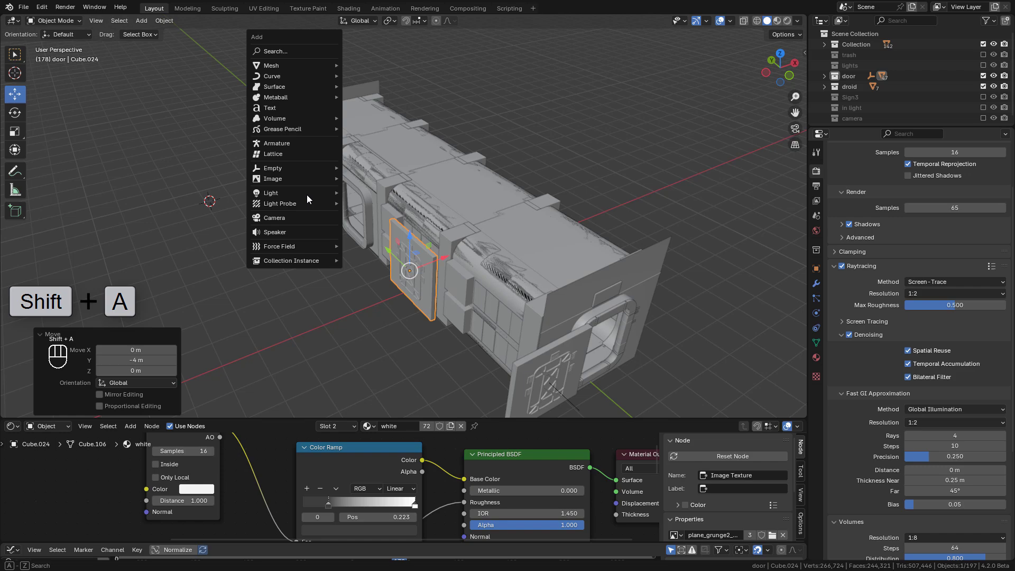
mouse_move(272, 193)
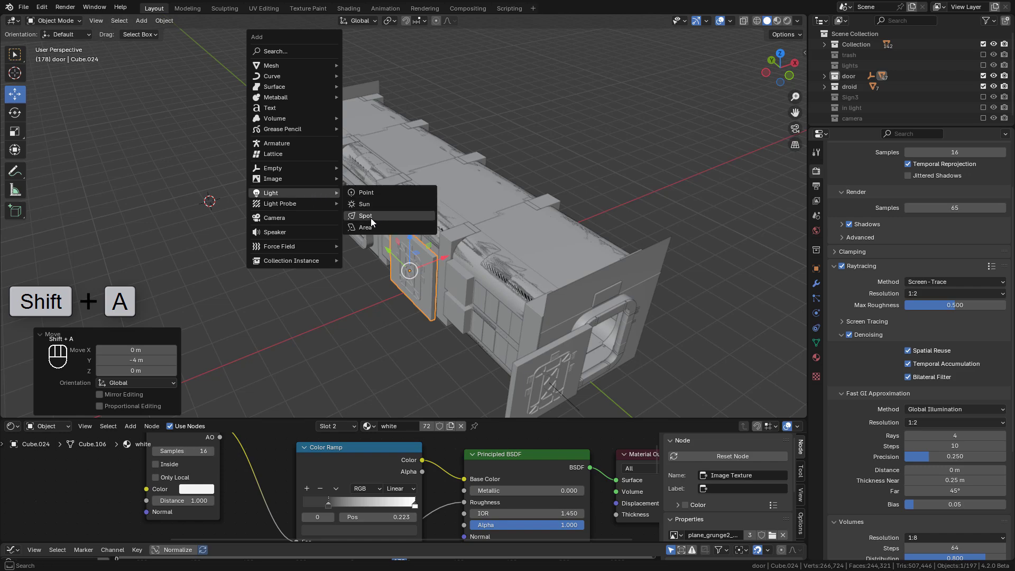
click(370, 219)
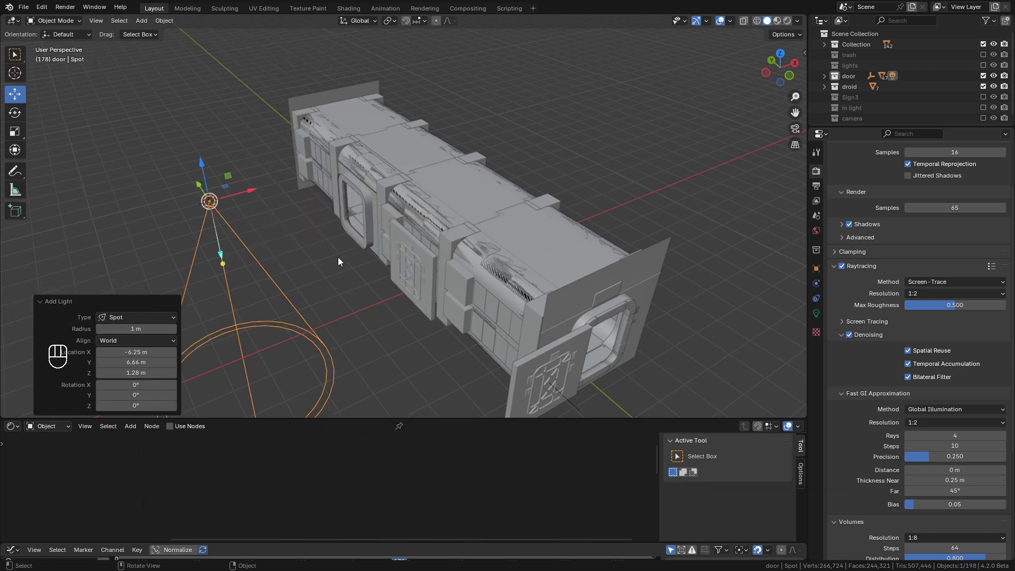
key(KP_1)
key(r)
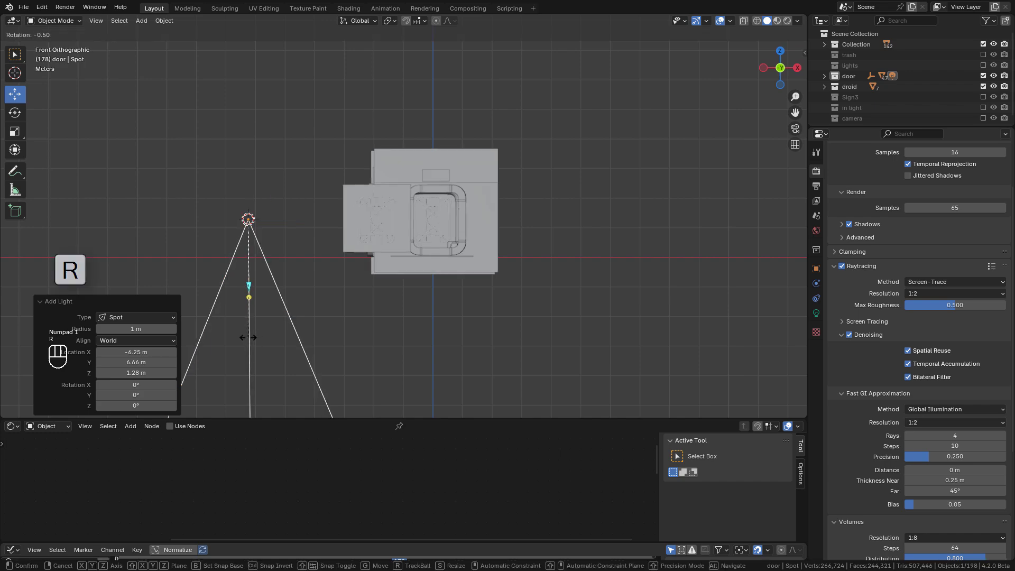
click(373, 222)
mouse_move(373, 223)
middle_down()
mouse_move(394, 282)
mouse_move(307, 312)
middle_up()
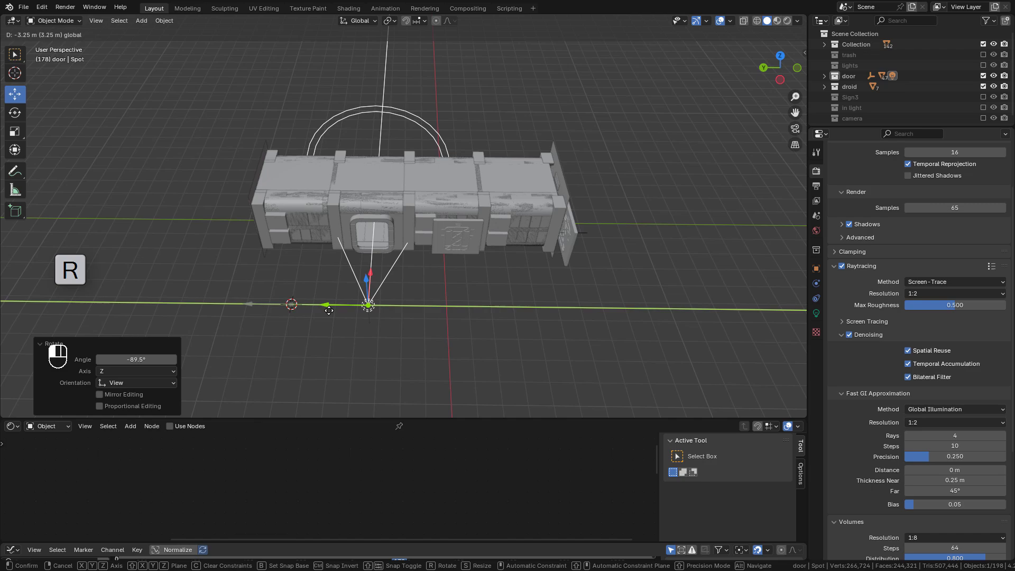
drag(248, 304, 330, 304)
middle_drag(330, 304, 557, 286)
scroll(558, 287, up, 5)
drag(557, 286, 516, 282)
scroll(415, 214, down, 5)
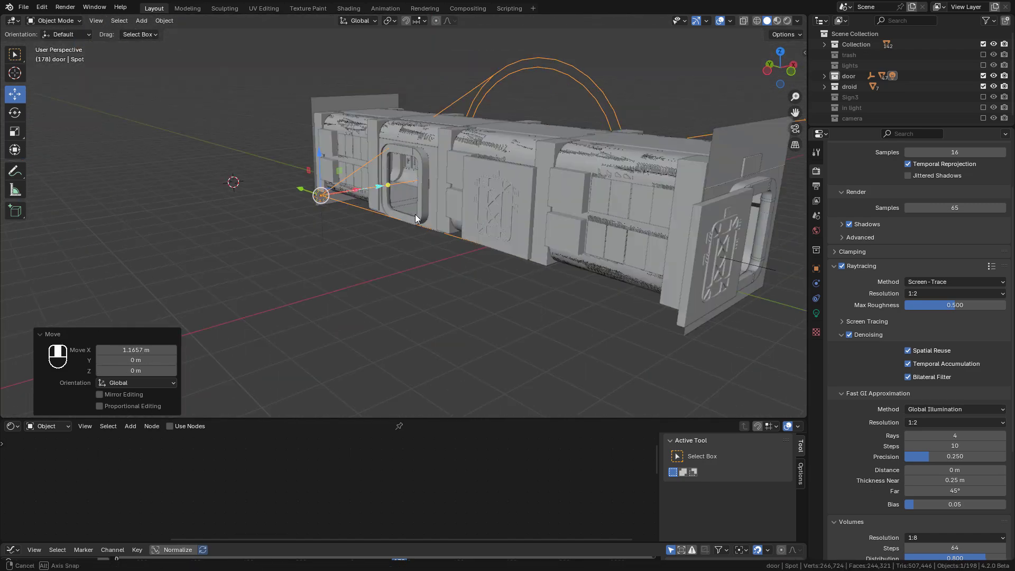
scroll(510, 199, up, 5)
mouse_move(414, 215)
middle_down()
mouse_move(509, 198)
mouse_move(512, 225)
middle_up()
- Give the spot light 636.3 W power, 0.315 blend and a 0.38 m radius
click(786, 21)
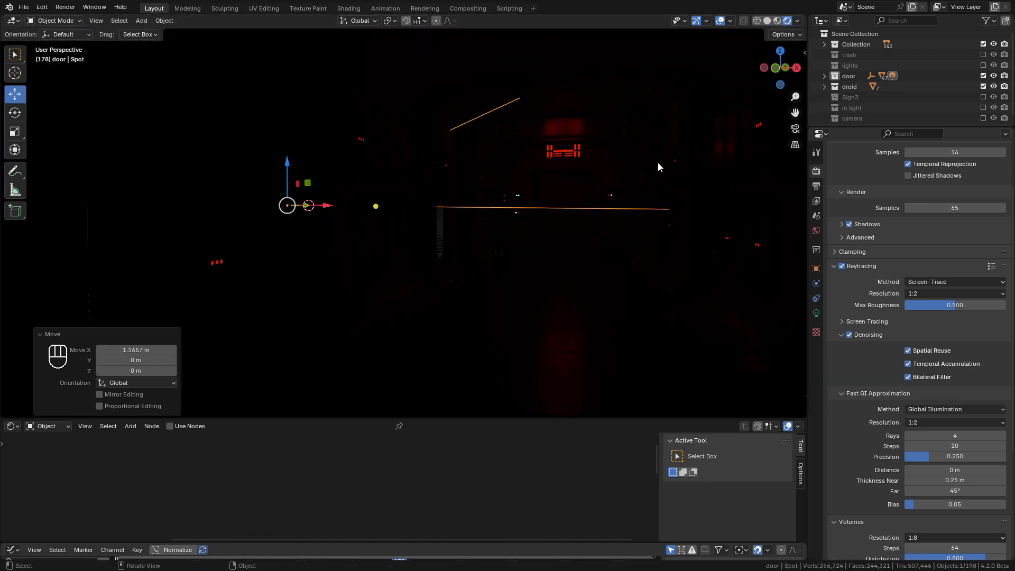
click(816, 314)
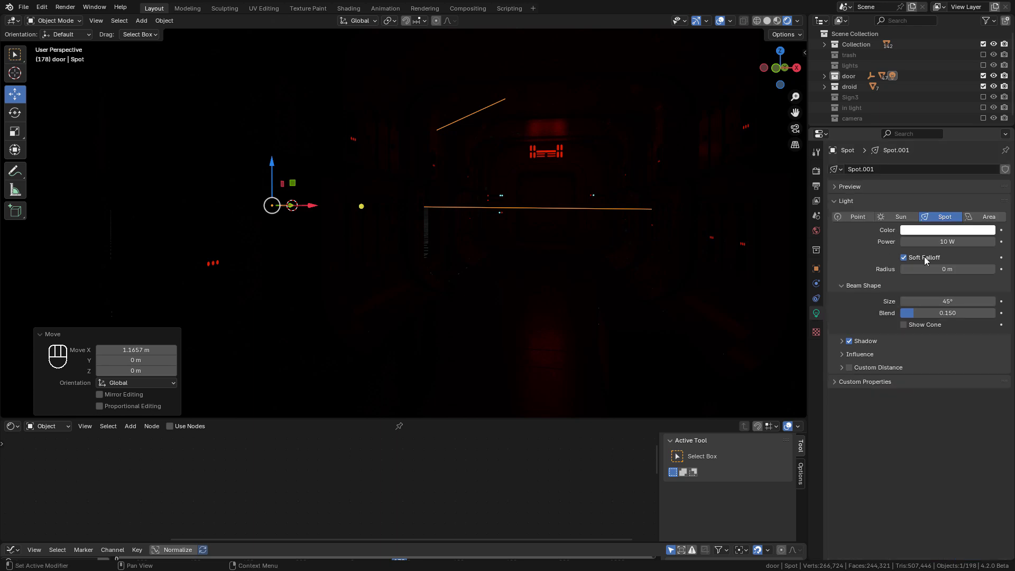
mouse_move(935, 241)
mouse_down()
mouse_move(991, 241)
mouse_move(975, 242)
mouse_up()
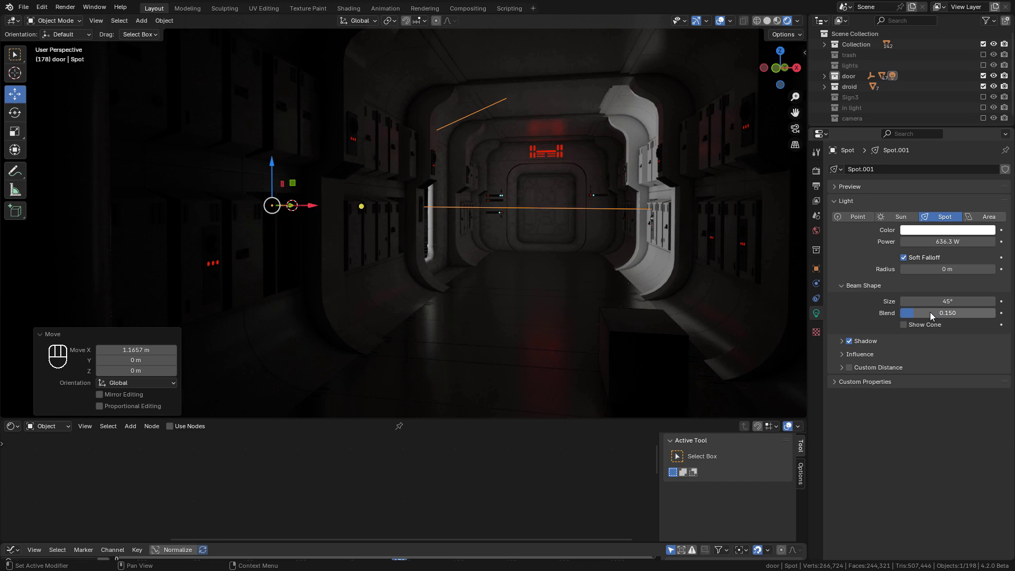
drag(929, 312, 943, 311)
drag(922, 271, 959, 269)
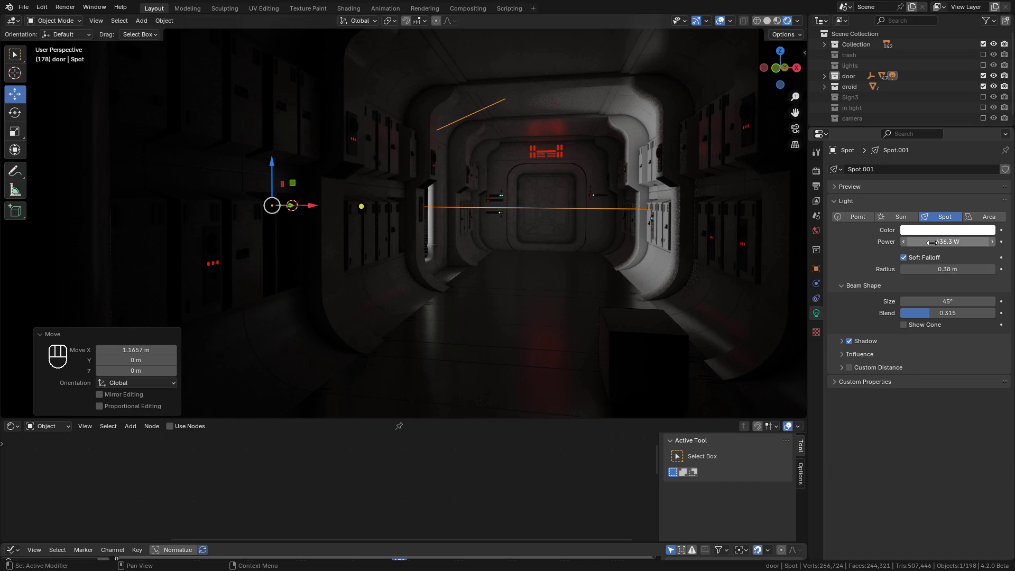
- Try a different hue in the spot light's colour picker
click(948, 230)
mouse_move(928, 121)
mouse_down()
mouse_move(914, 140)
mouse_move(930, 120)
mouse_up()
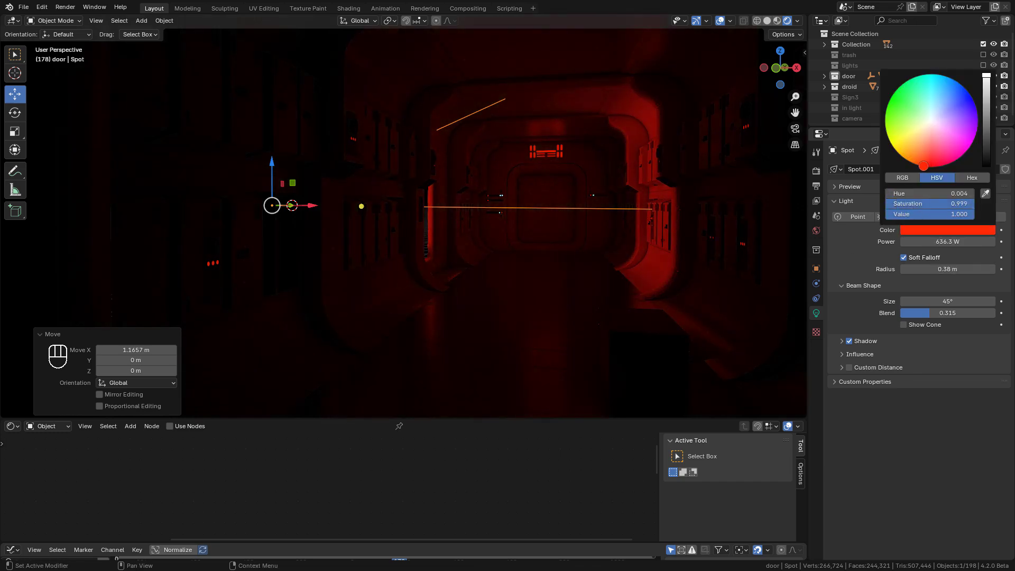
click(817, 169)
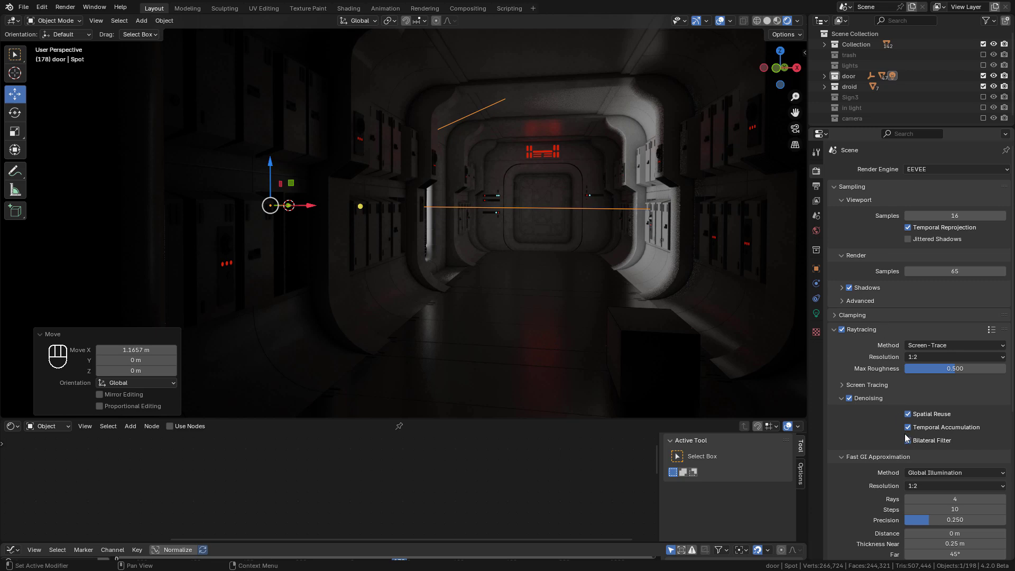
click(919, 486)
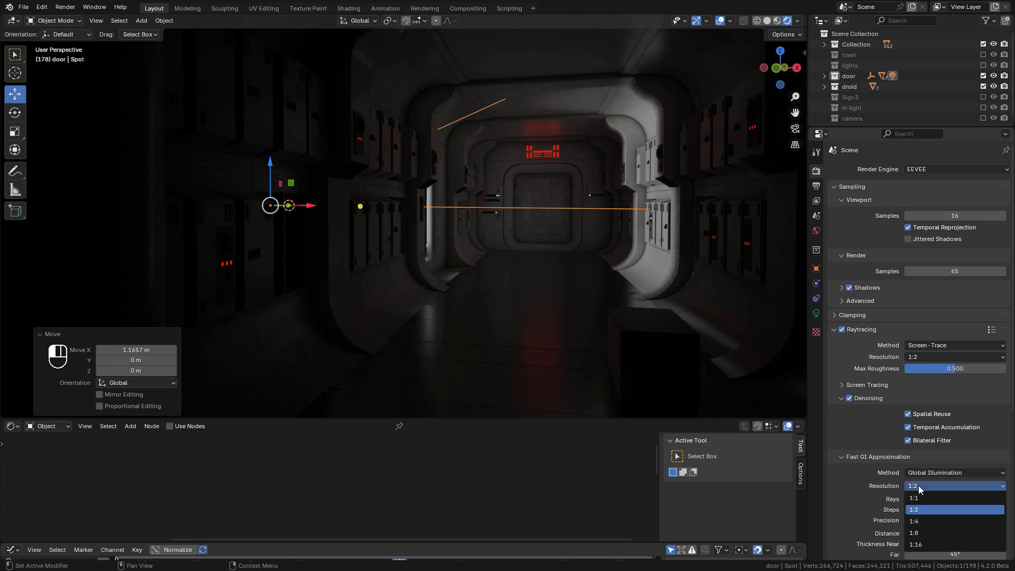
click(888, 497)
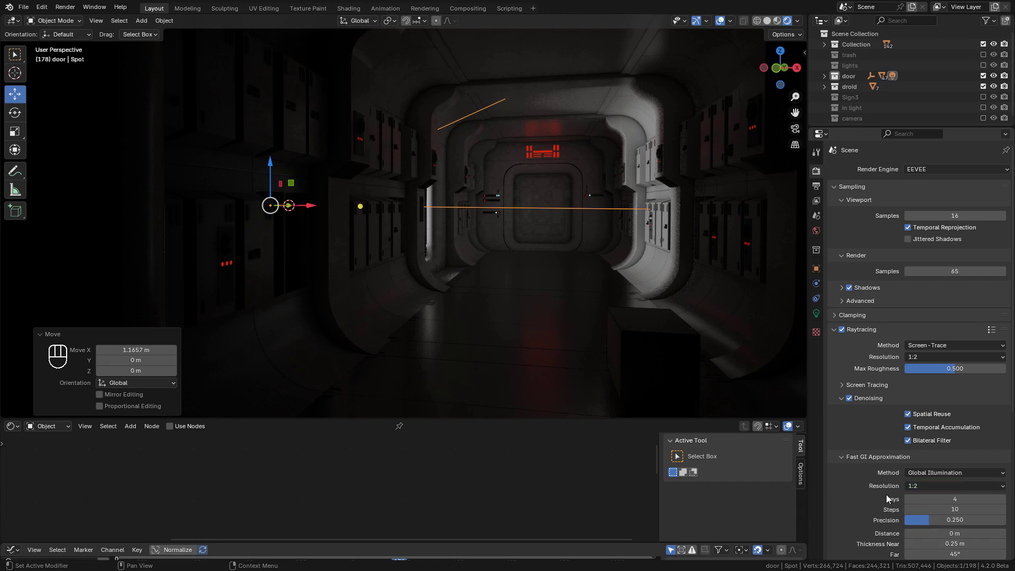
mouse_move(1000, 498)
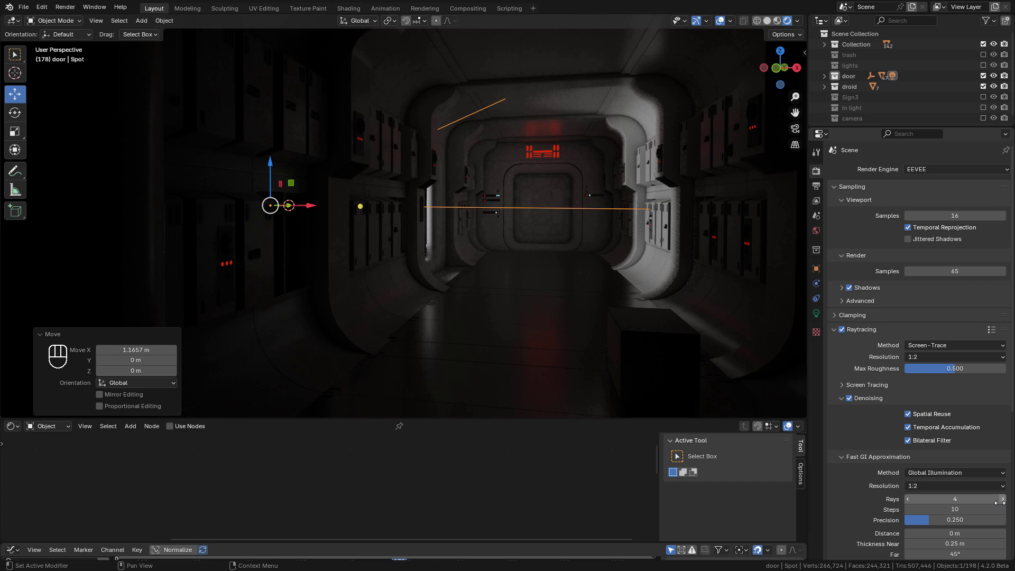
click(1003, 499)
click(1003, 499)
click(907, 499)
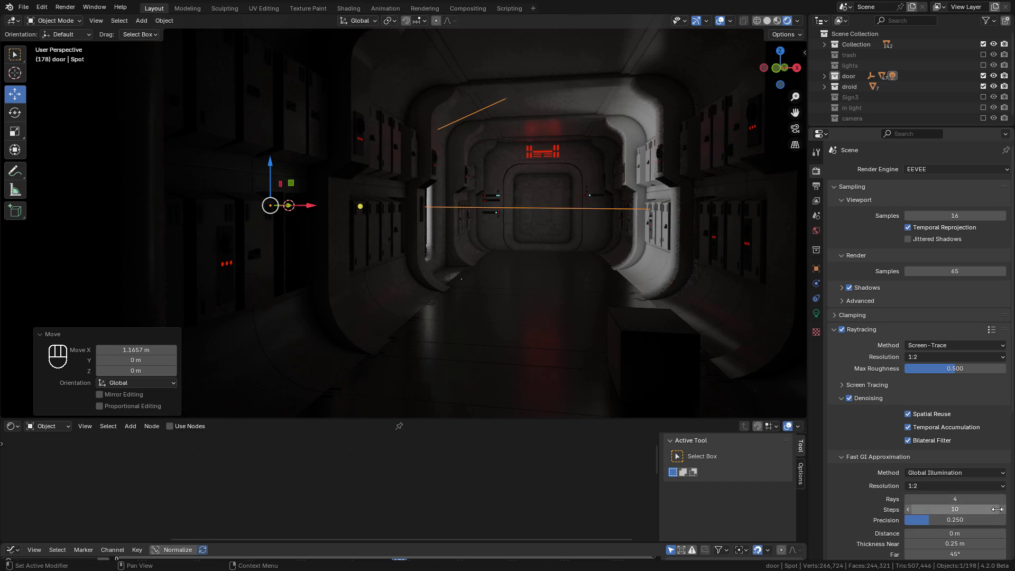
ctrl+scroll(907, 509, up, 2)
ctrl+scroll(1003, 510, down, 4)
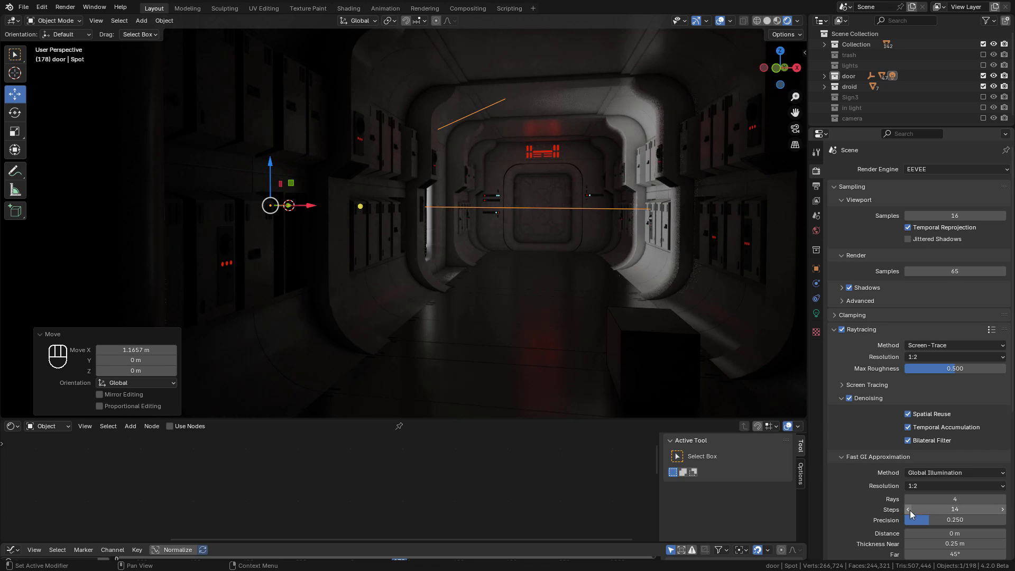
middle_drag(670, 248, 665, 245)
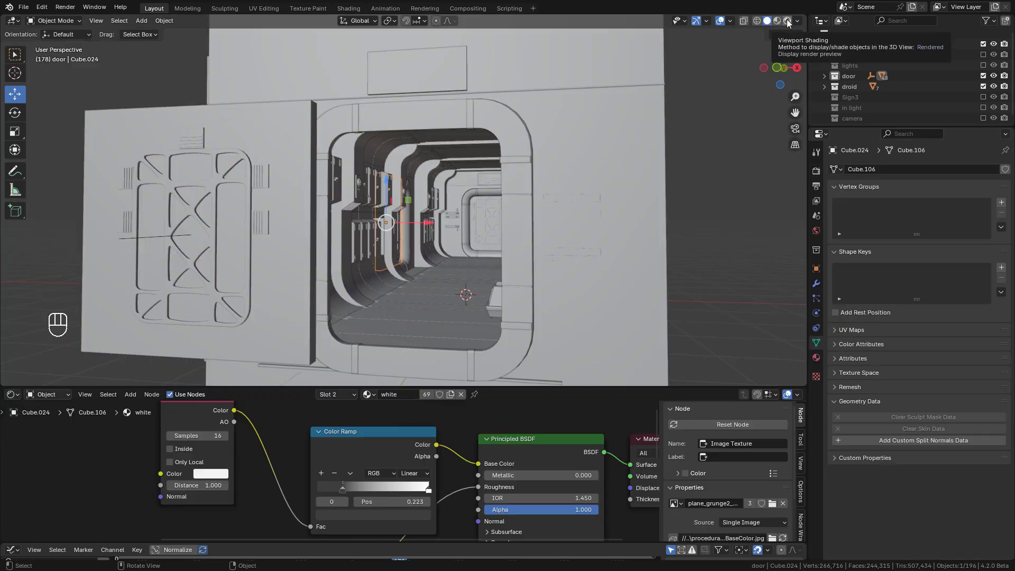
- Switch to Rendered shading and adjust the world background colour's brightness
click(787, 21)
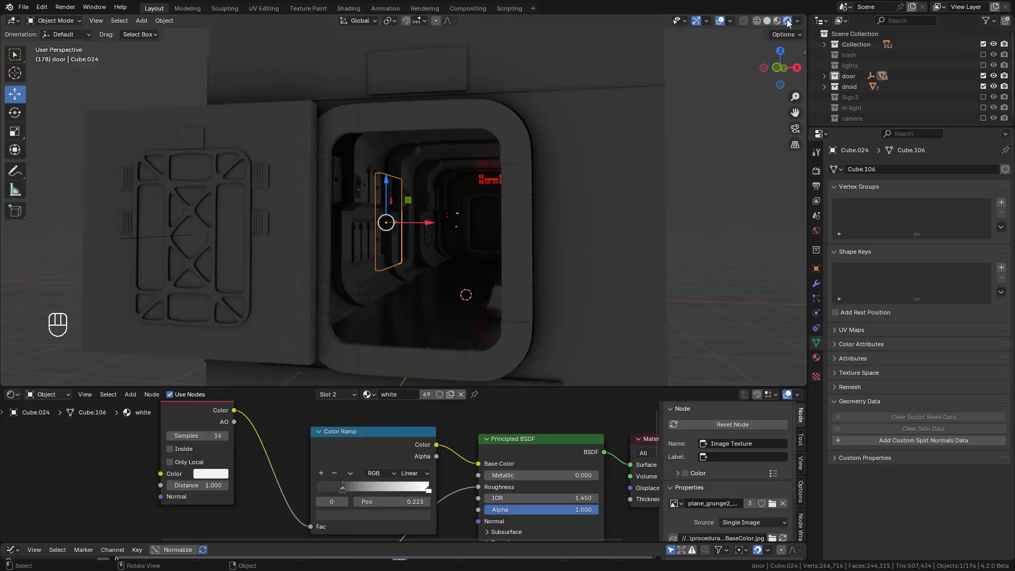
click(817, 233)
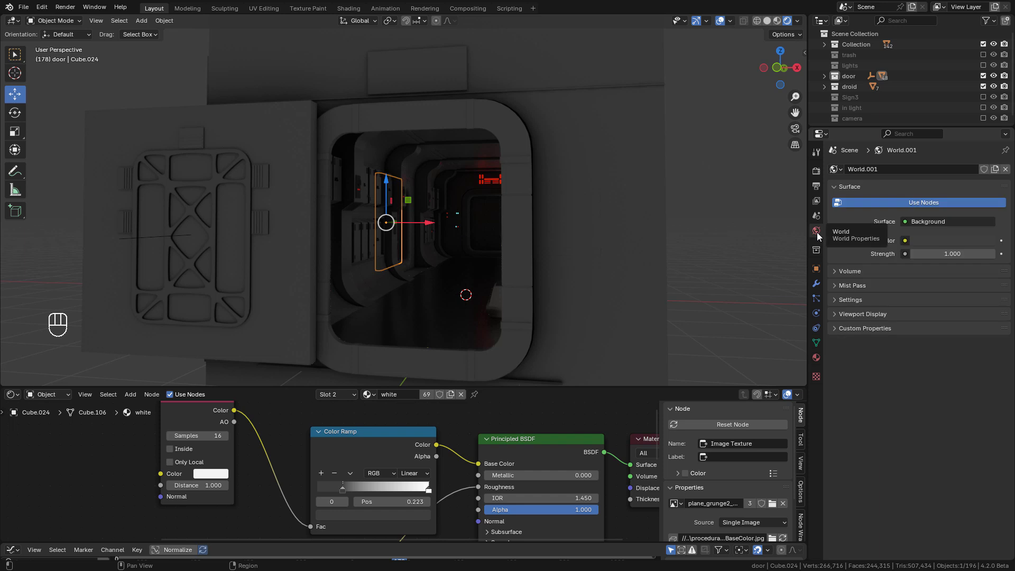
click(929, 240)
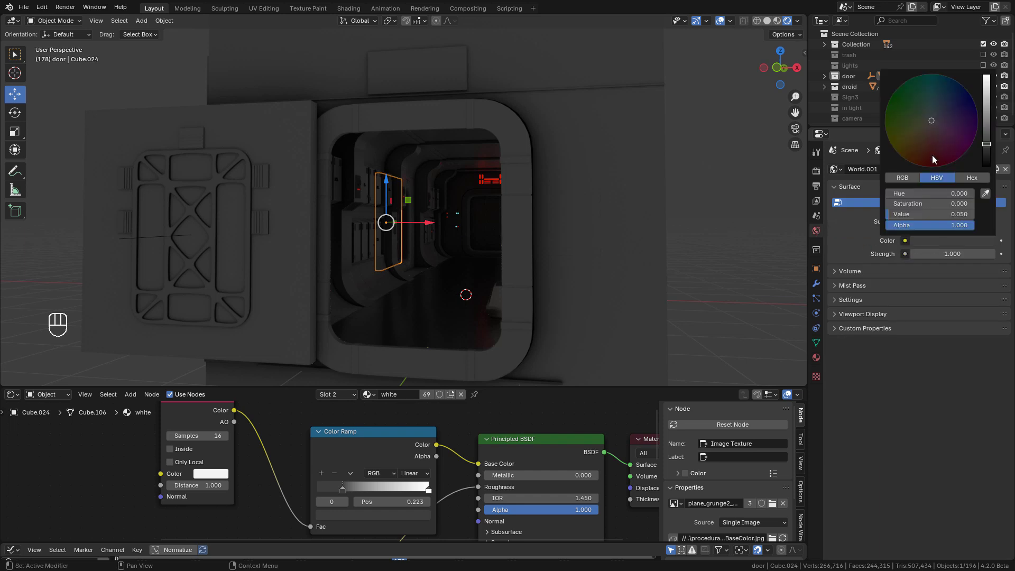
drag(933, 119, 930, 120)
mouse_move(986, 143)
mouse_down()
mouse_move(986, 119)
mouse_move(986, 150)
mouse_up()
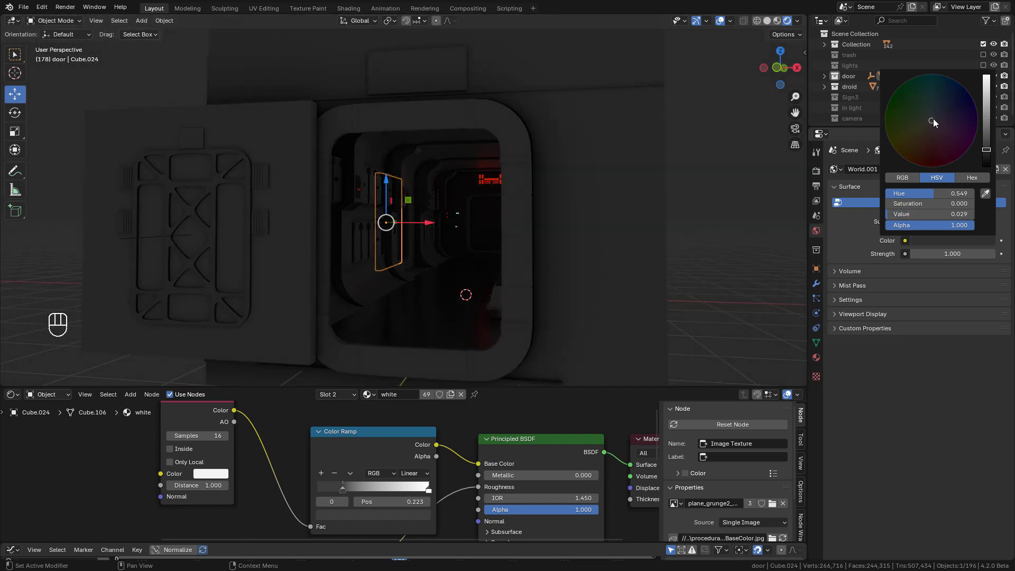
drag(933, 121, 932, 119)
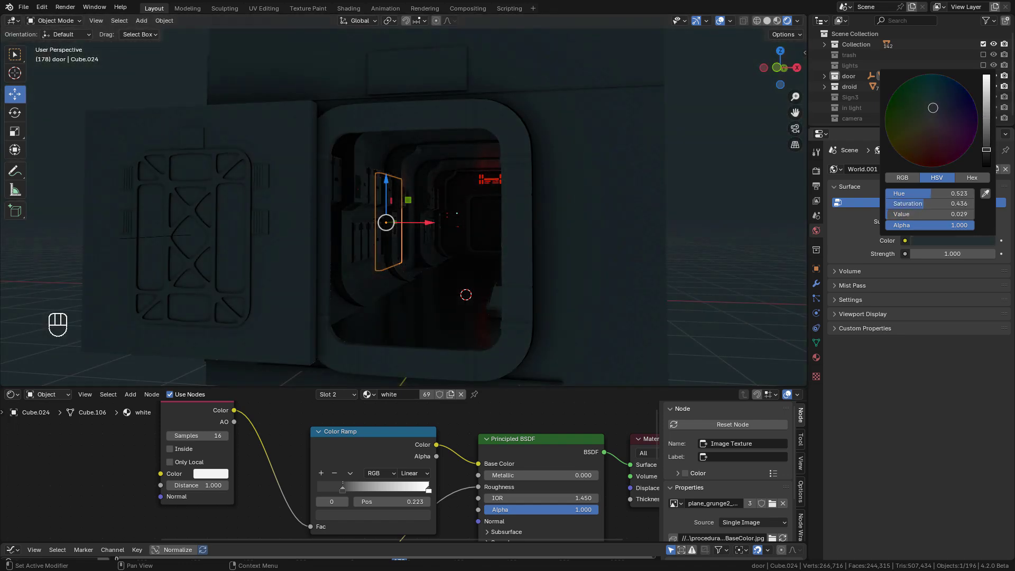
- Drive the world colour with an Environment Texture loading forest.exr
click(906, 241)
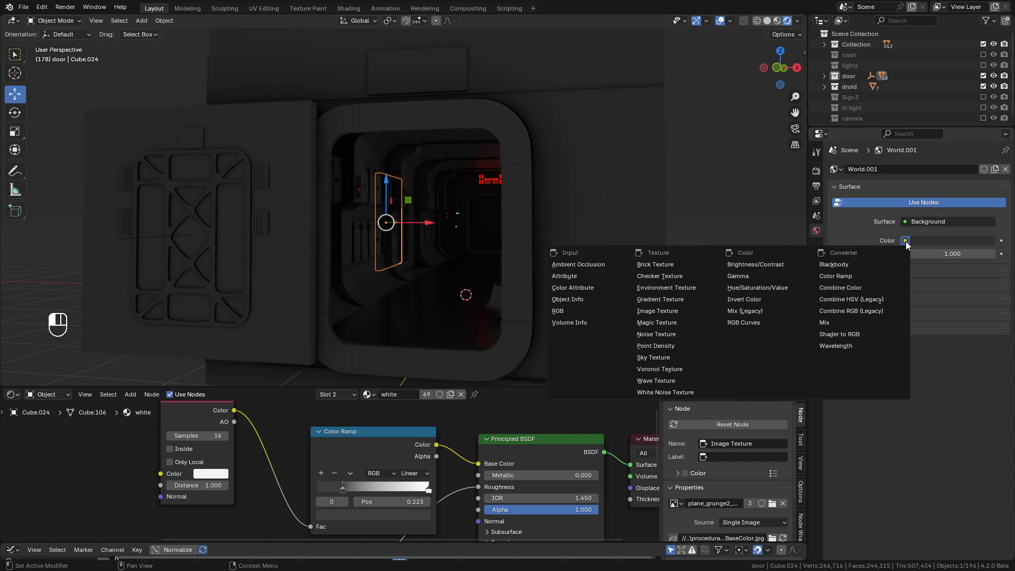
click(705, 287)
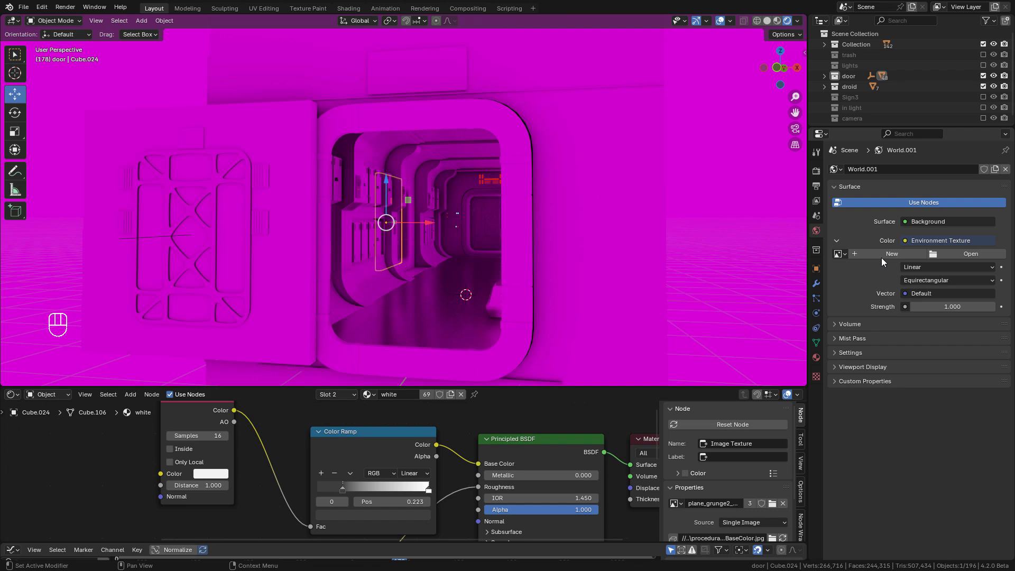
click(948, 255)
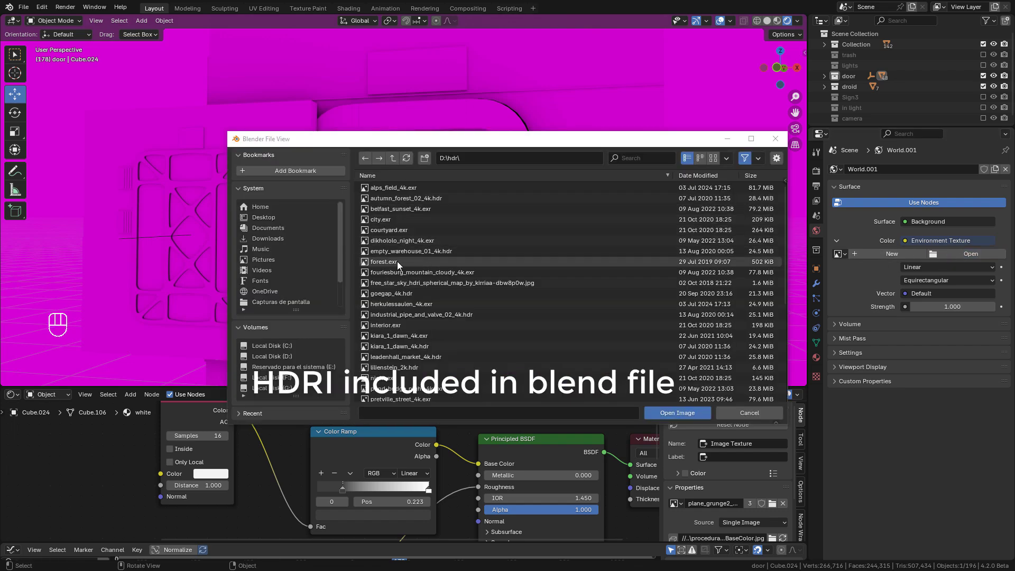
click(402, 262)
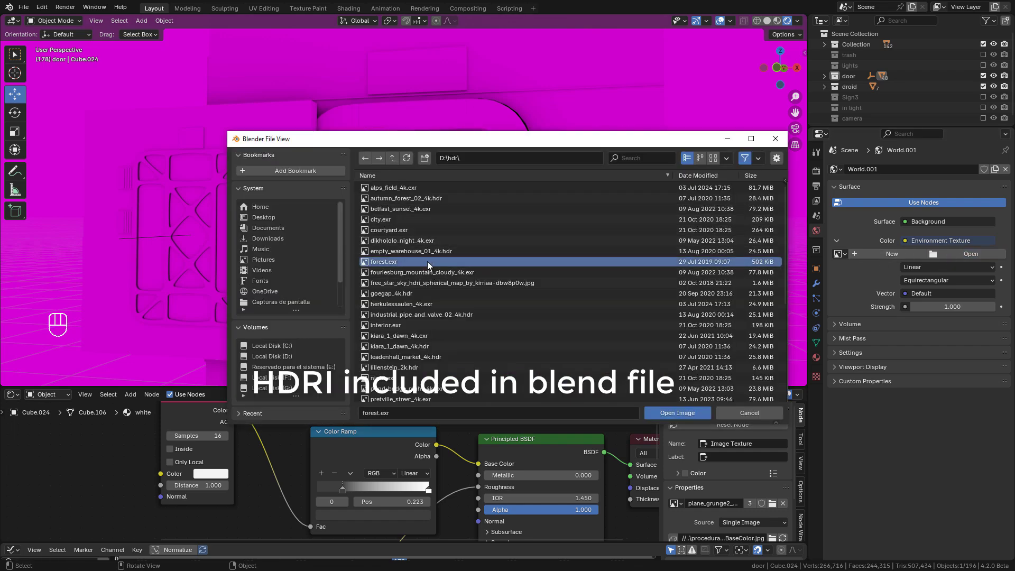
double_click(432, 261)
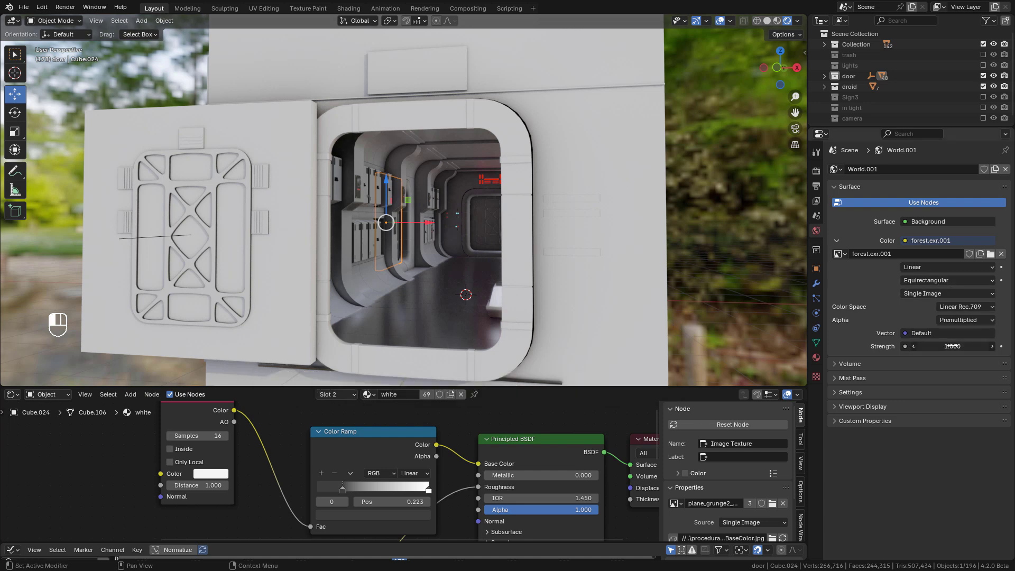
- Lower the world strength to 0.12, delete the droid placeholder cube, and select a corridor cube
shift+drag(951, 347, 912, 346)
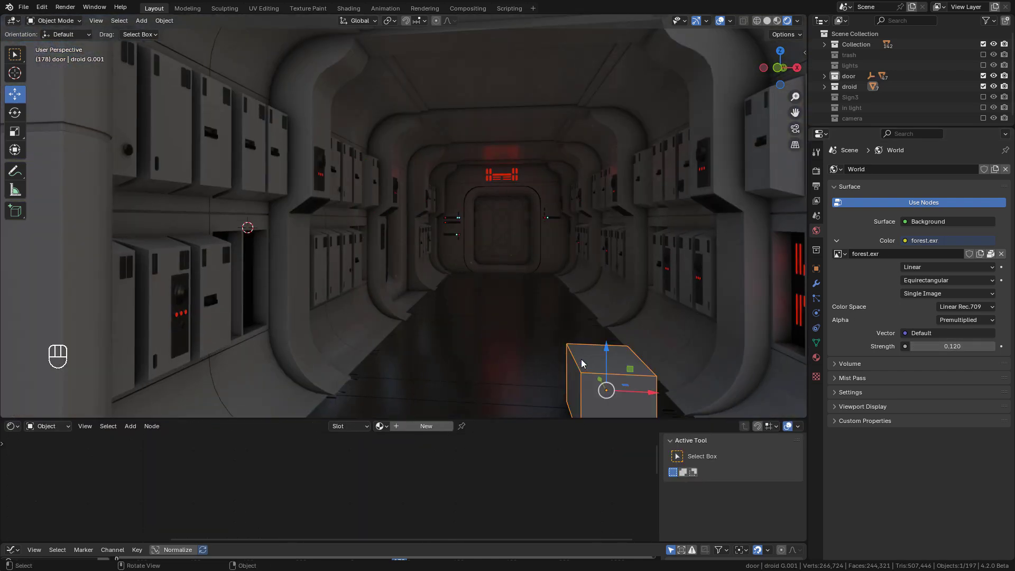
key(Delete)
click(508, 113)
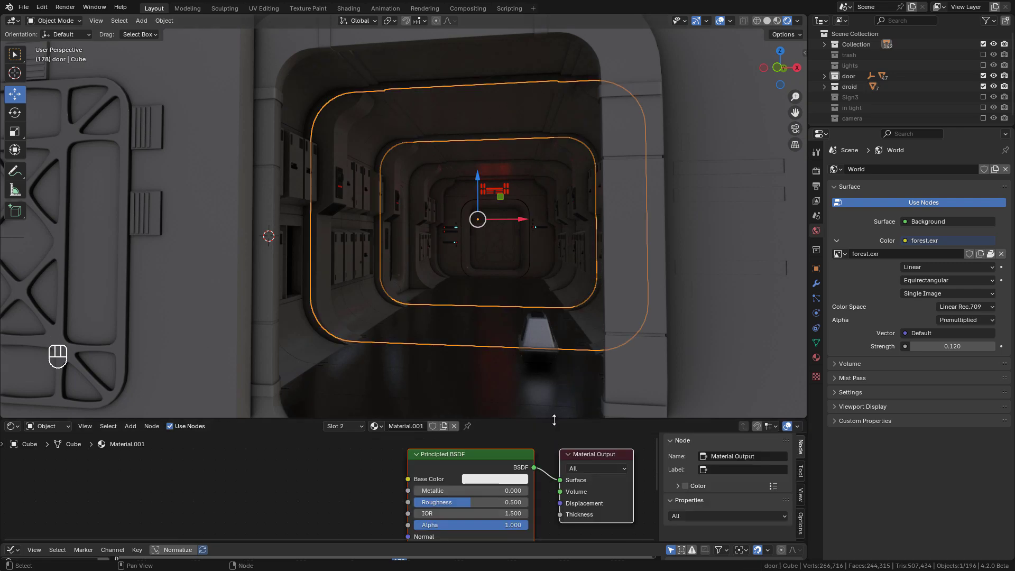
drag(554, 419, 554, 343)
click(501, 109)
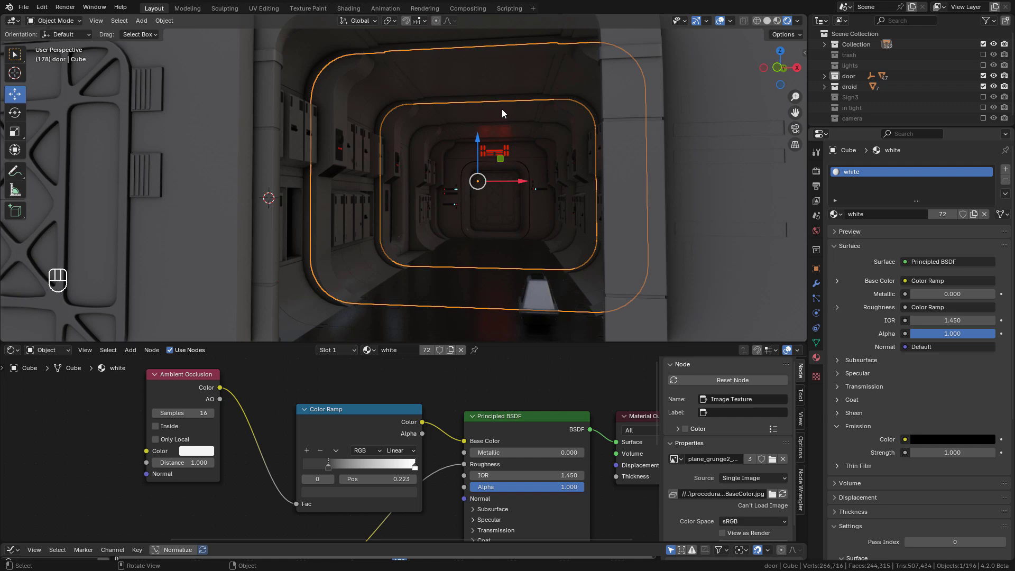
- Create Material.005 with white emission at strength 1.2 and assign it to the ceiling faces
key(Tab)
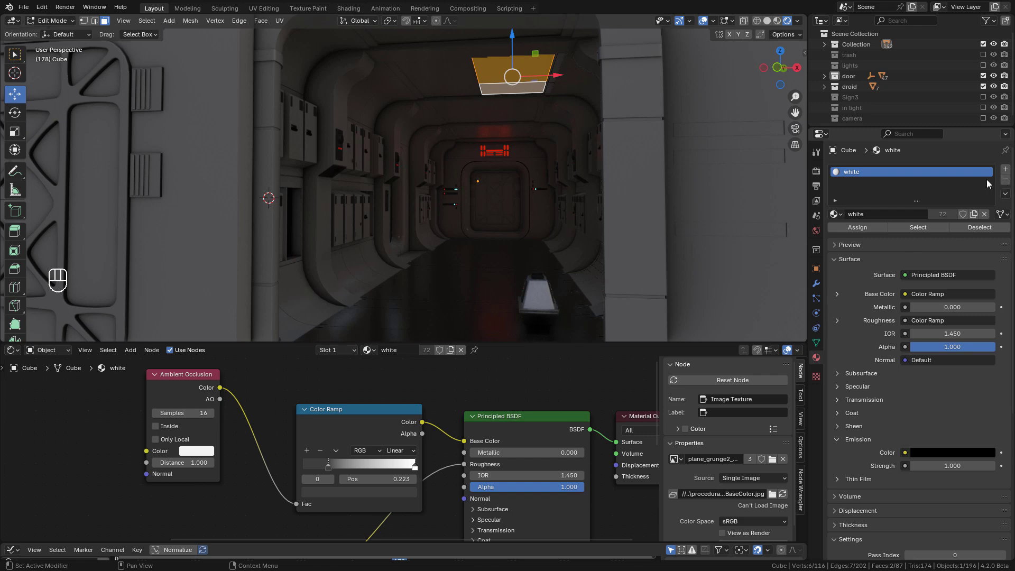
click(1005, 168)
click(901, 238)
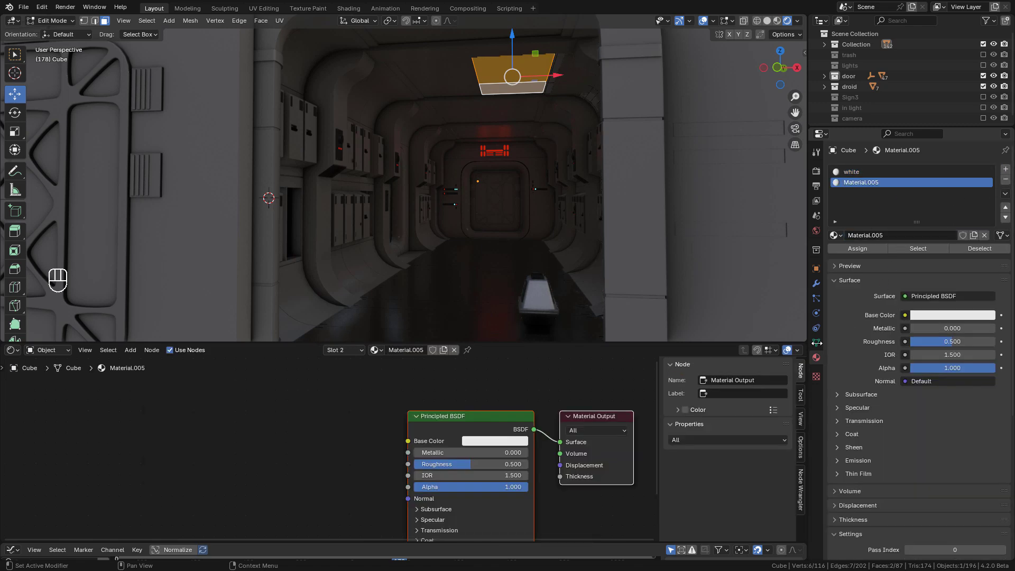
mouse_move(457, 537)
middle_down()
mouse_move(487, 473)
mouse_move(452, 462)
middle_up()
click(447, 480)
mouse_move(508, 482)
mouse_down()
mouse_move(540, 481)
mouse_move(496, 482)
mouse_up()
click(857, 250)
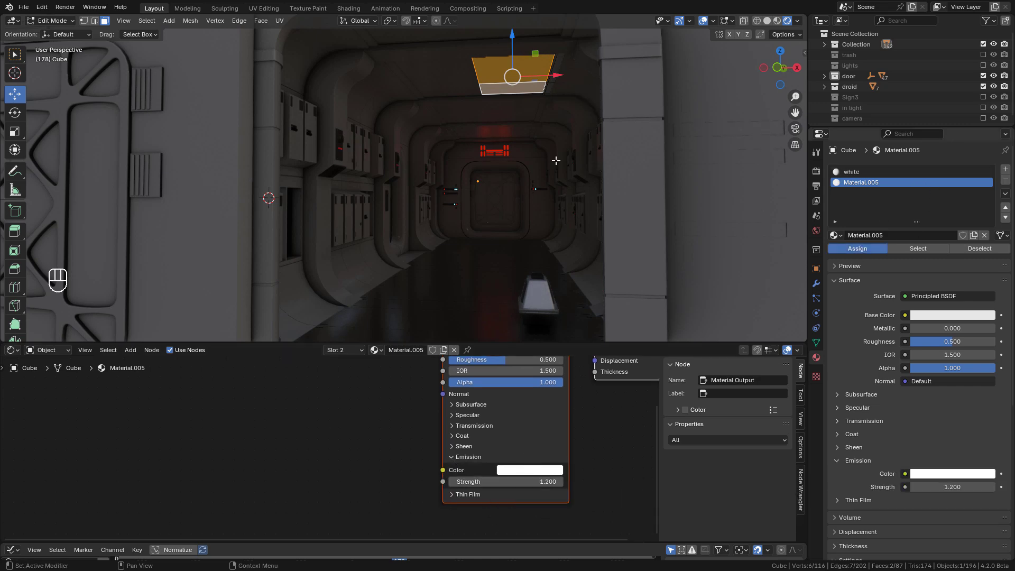
key(Tab)
click(508, 113)
click(507, 113)
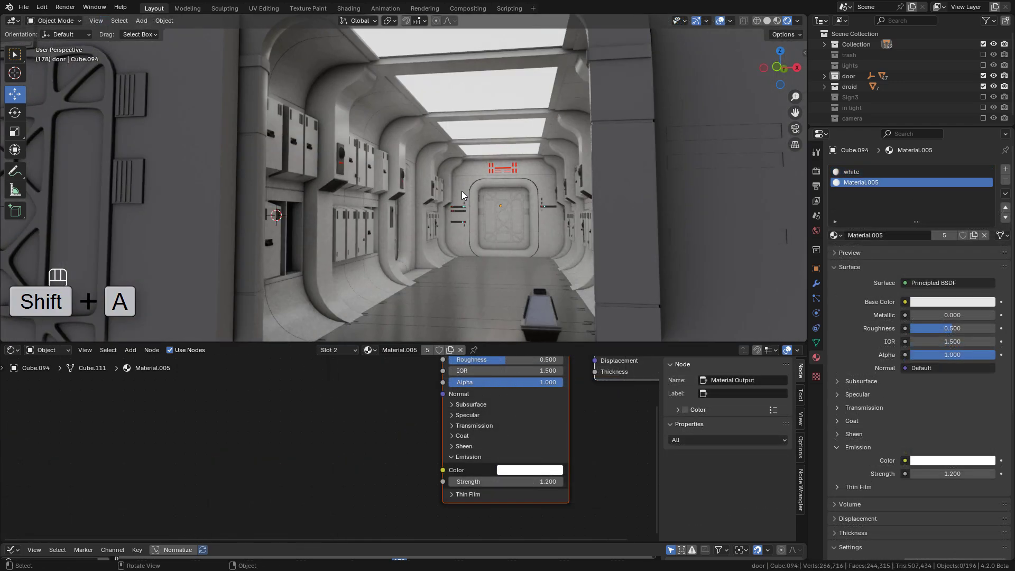
- Add an area light, scale it up and place it just below a ceiling panel
key(shift+a)
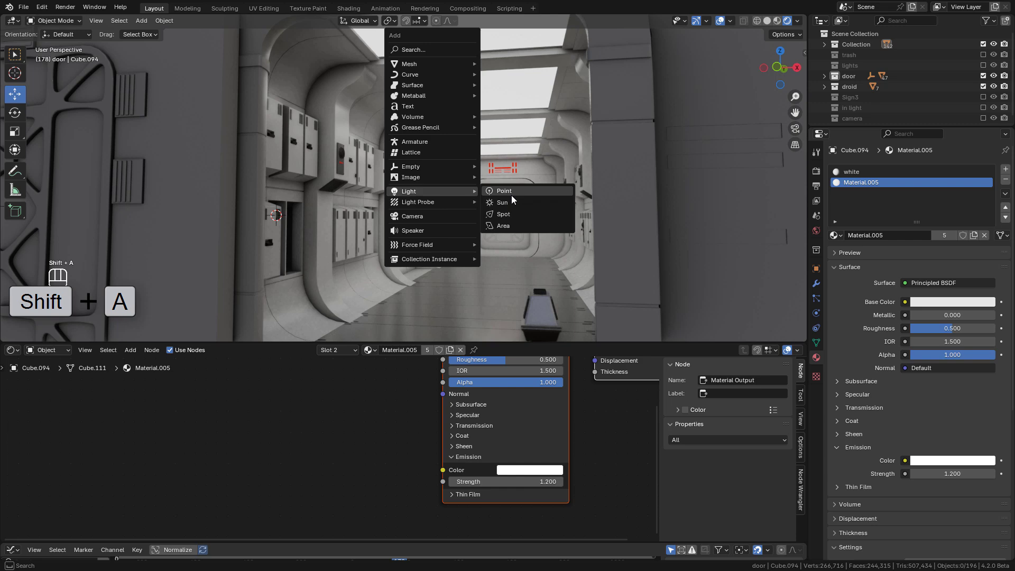
click(506, 227)
mouse_move(305, 220)
mouse_down()
mouse_move(520, 216)
mouse_move(506, 217)
mouse_up()
drag(500, 173, 498, 120)
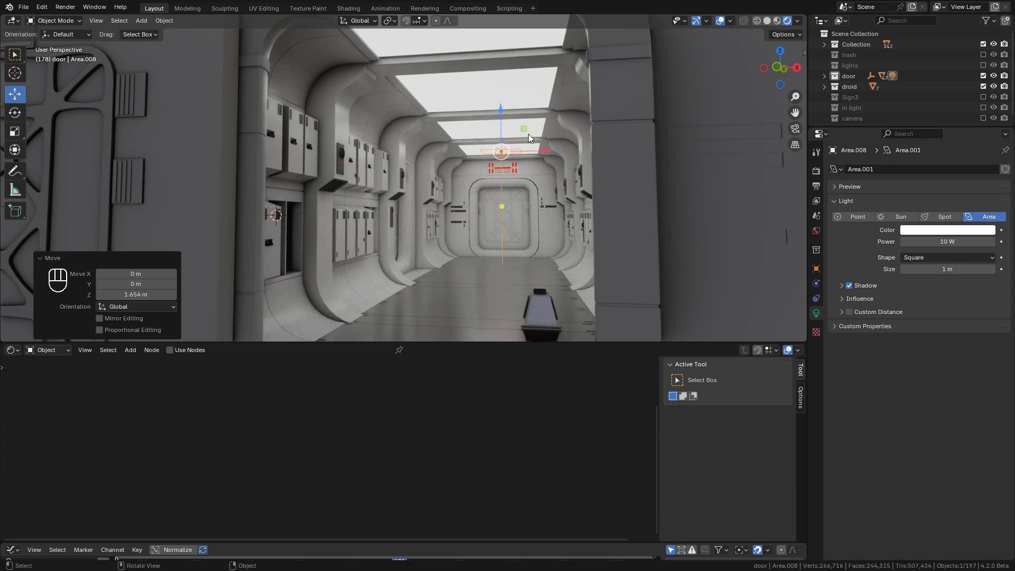
key(s)
click(528, 134)
scroll(546, 119, up, 2)
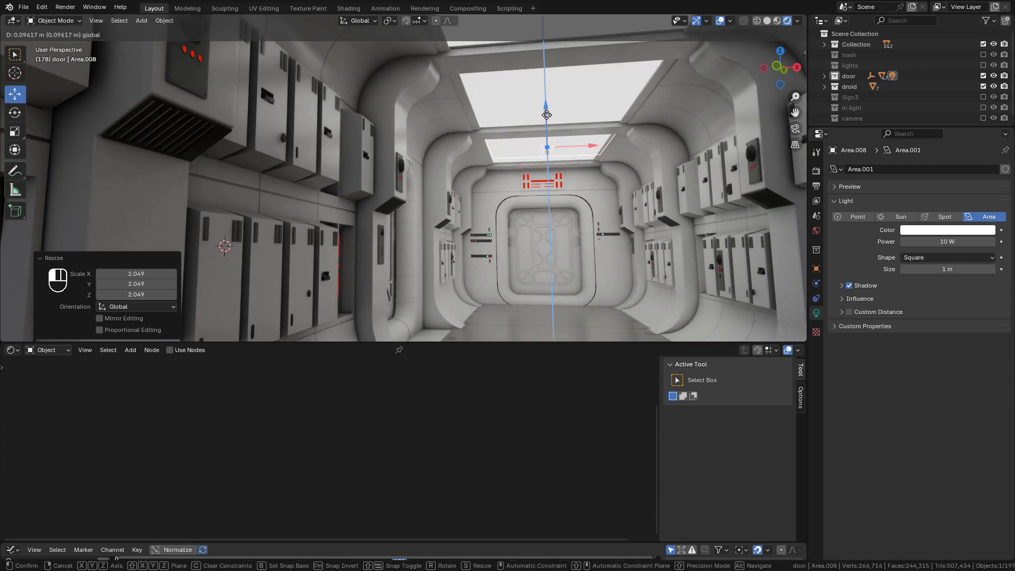
drag(546, 119, 546, 117)
mouse_move(947, 241)
mouse_down()
mouse_move(975, 241)
mouse_move(920, 242)
mouse_up()
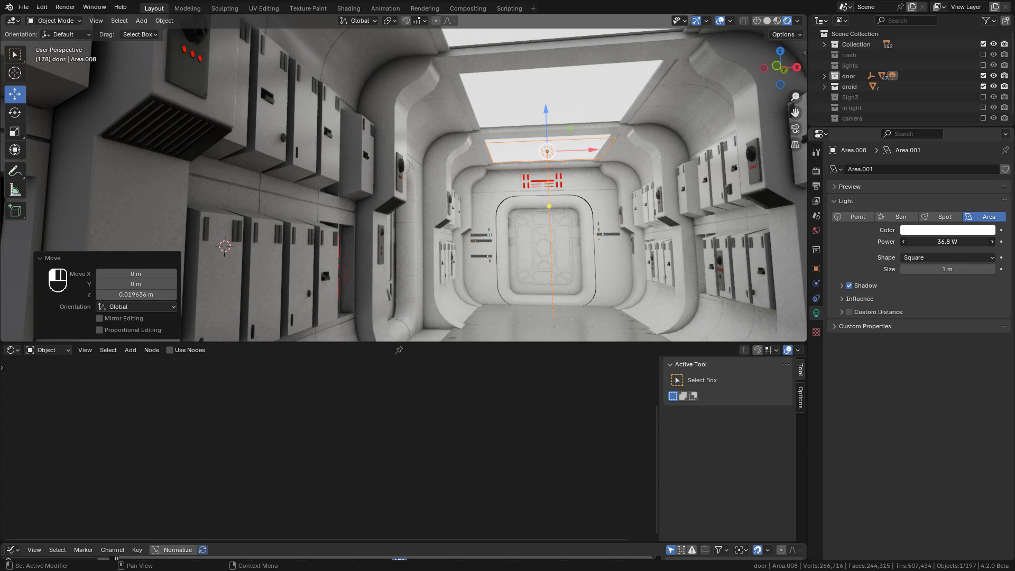
middle_drag(476, 198, 573, 168)
scroll(498, 226, up, 5)
- Place Alt+D linked copies of the light on the remaining ceiling panels
key(alt+d)
middle_drag(498, 226, 668, 180)
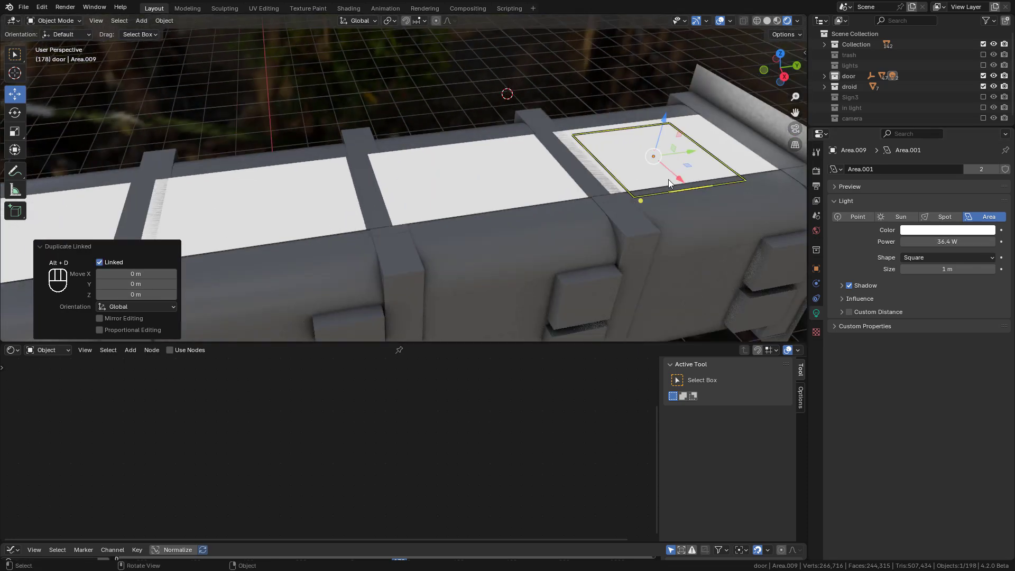
key(alt+d)
key(y)
click(504, 193)
scroll(504, 194, down, 3)
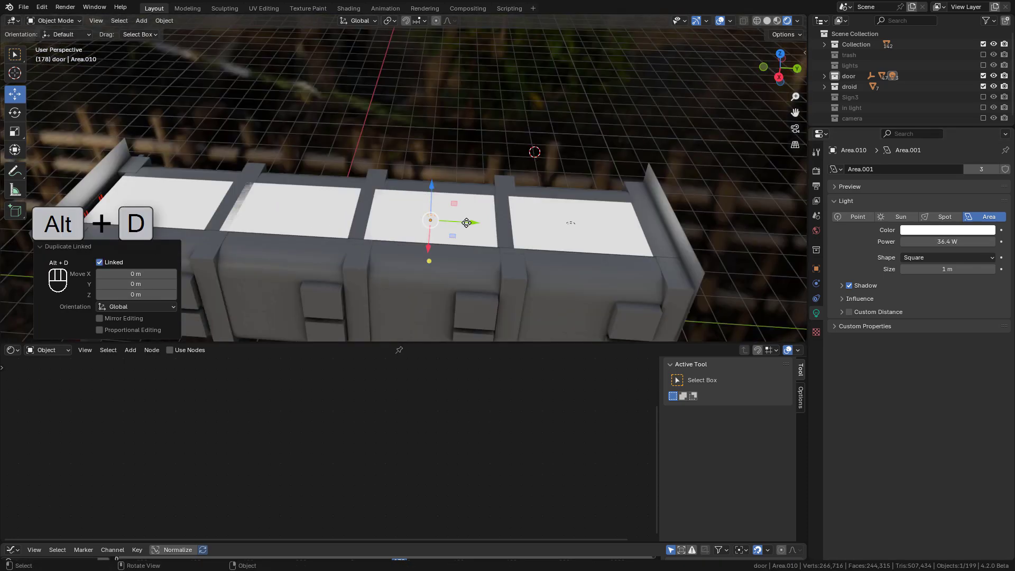
key(alt+d)
click(329, 220)
key(alt+d)
click(207, 217)
key(y)
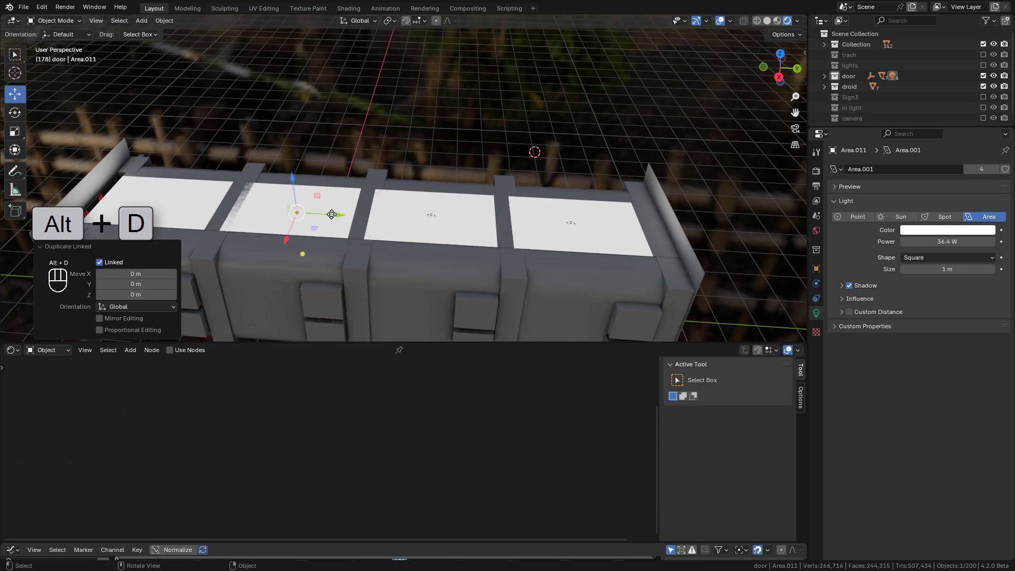
click(195, 202)
middle_drag(194, 203, 540, 90)
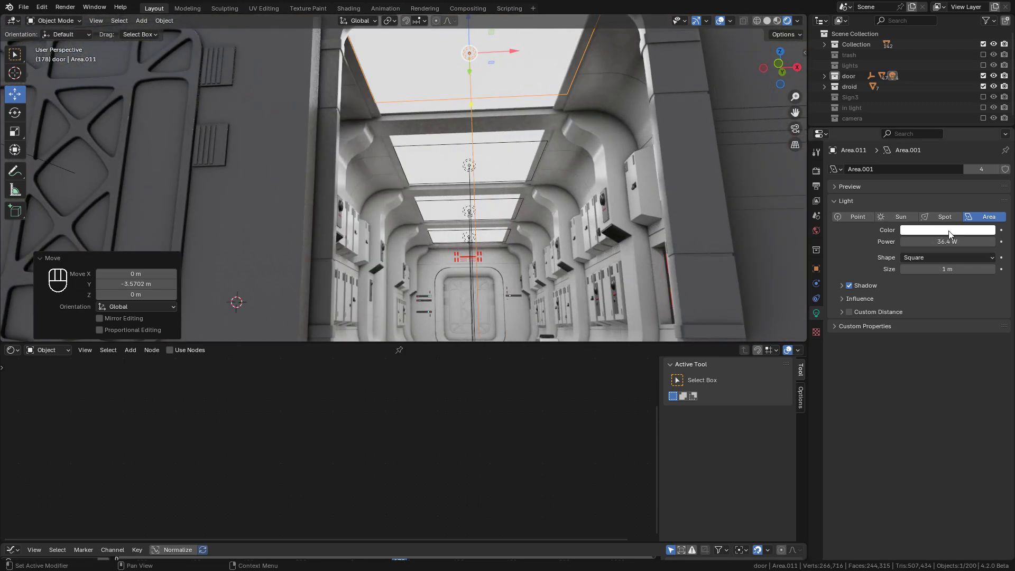
- Keep the linked lights' colour white and set their power to 29.5 W
click(948, 229)
drag(938, 134, 910, 133)
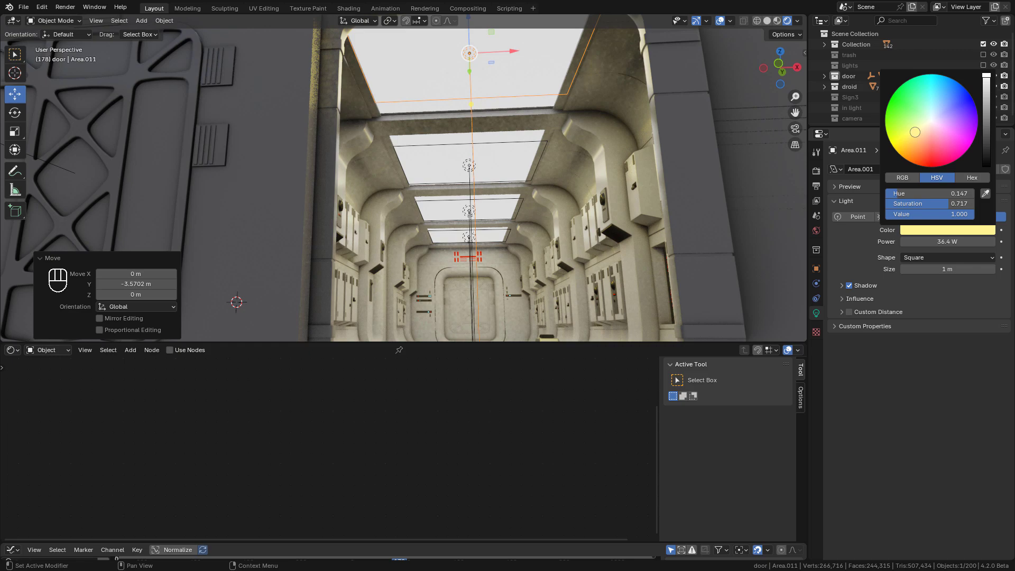
drag(914, 132, 931, 120)
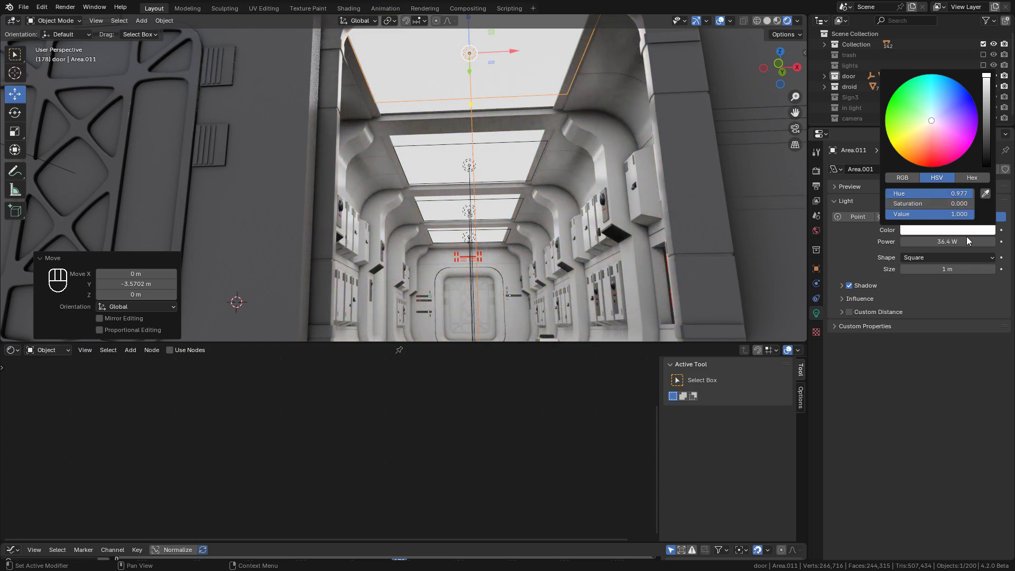
drag(967, 237, 935, 241)
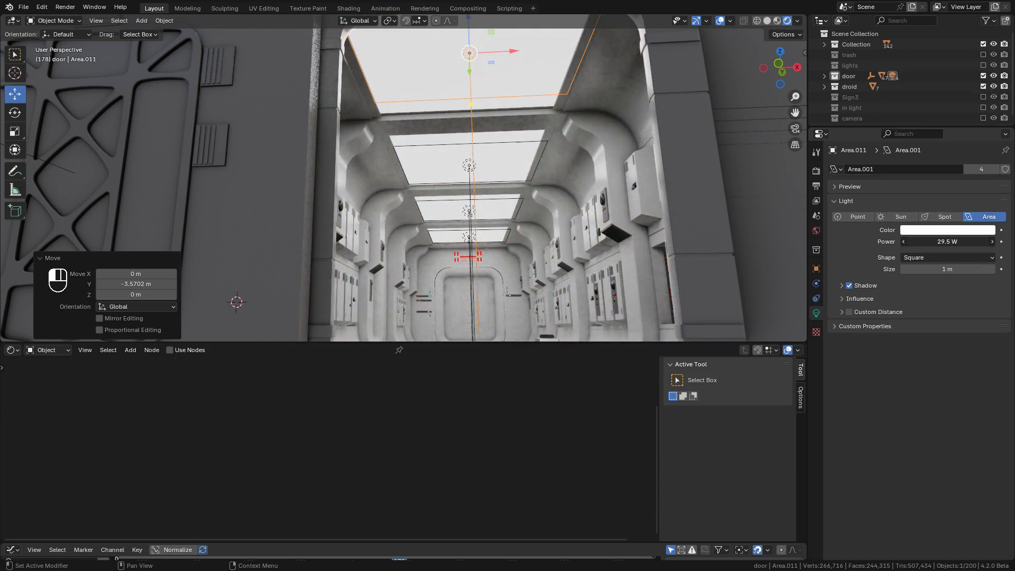
- Delete an unwanted object, add a cube, and move it up and along the corridor
key(x)
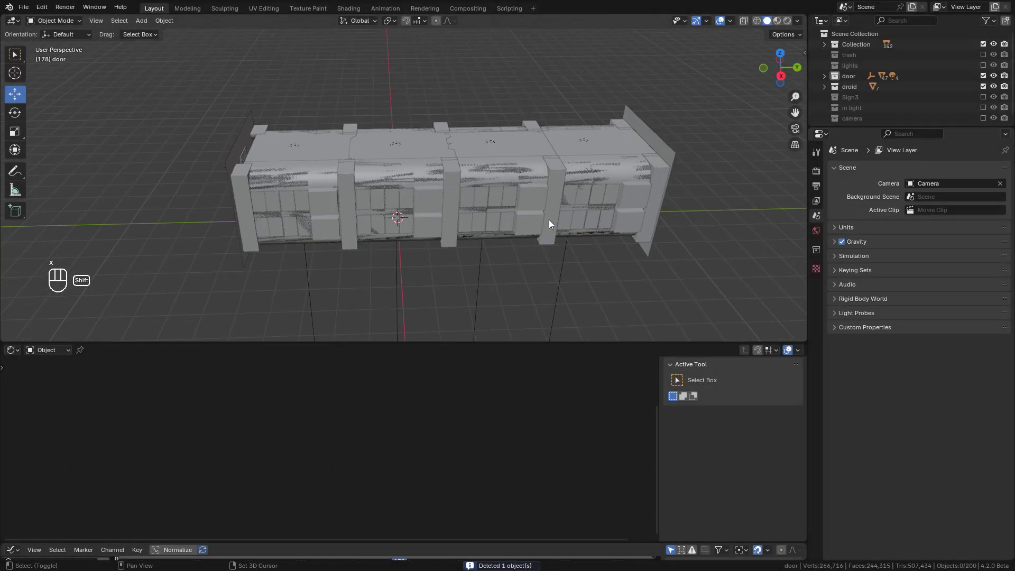
key(shift+a)
click(579, 220)
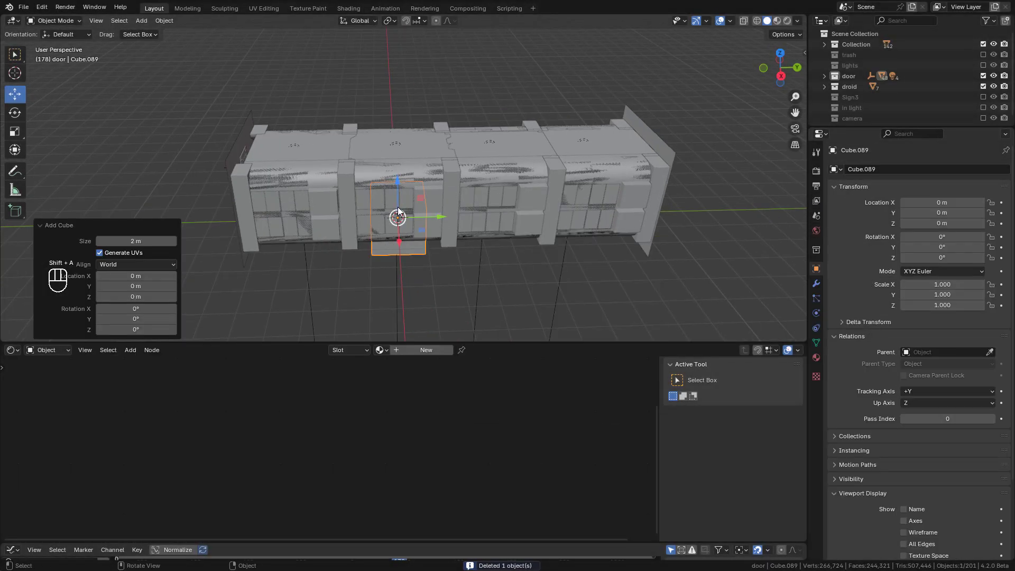
key(g)
key(z)
key(Return)
middle_drag(413, 198, 508, 178)
key(g)
key(y)
click(450, 185)
- Shift the cube sideways, scale it up, and stretch it along Y over the corridor
key(g)
key(x)
click(515, 182)
key(s)
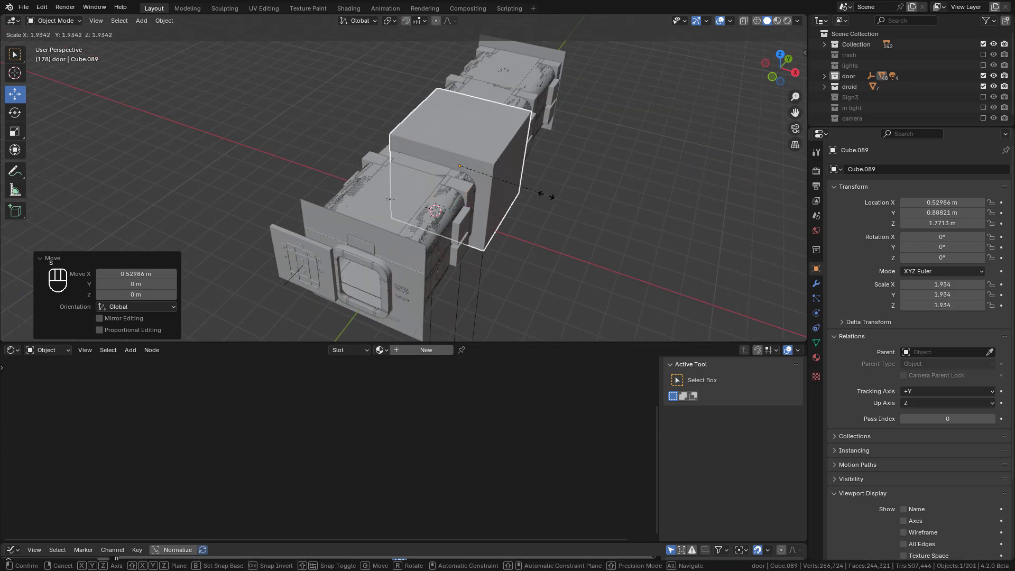
click(555, 199)
mouse_move(572, 204)
middle_down()
mouse_move(496, 191)
mouse_move(554, 203)
middle_up()
key(s)
key(y)
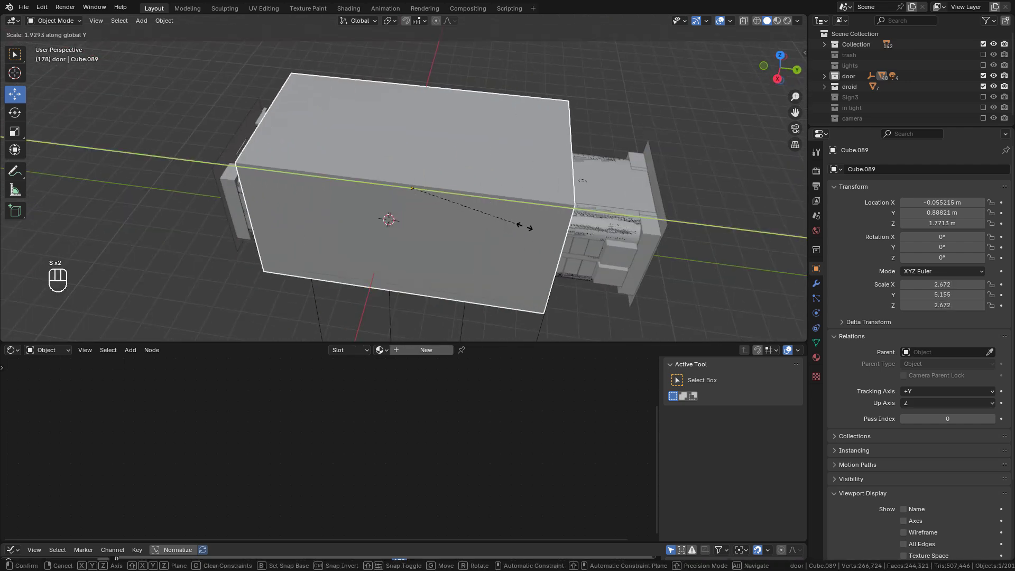
click(630, 229)
middle_drag(631, 230, 593, 271)
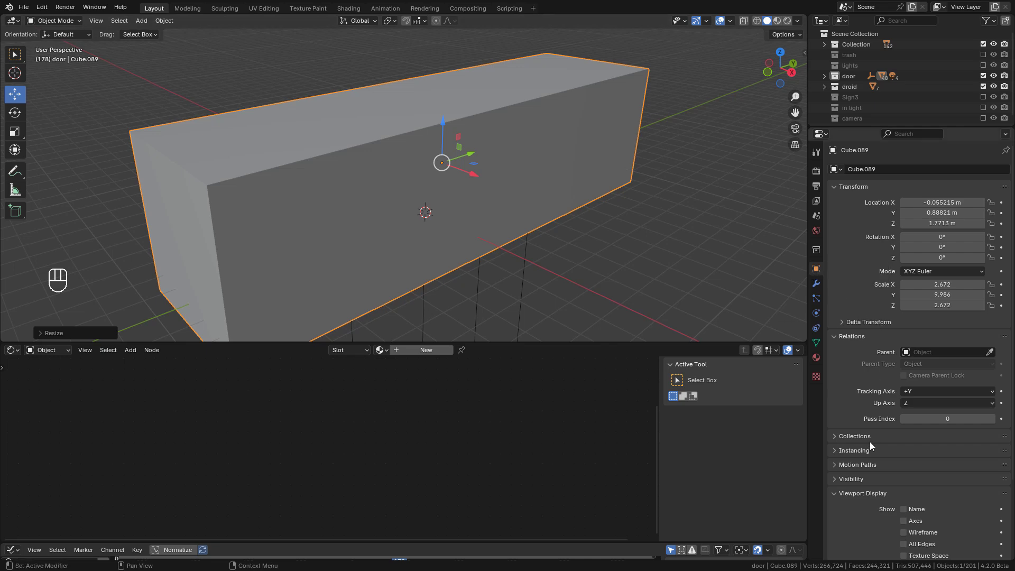
scroll(858, 491, down, 3)
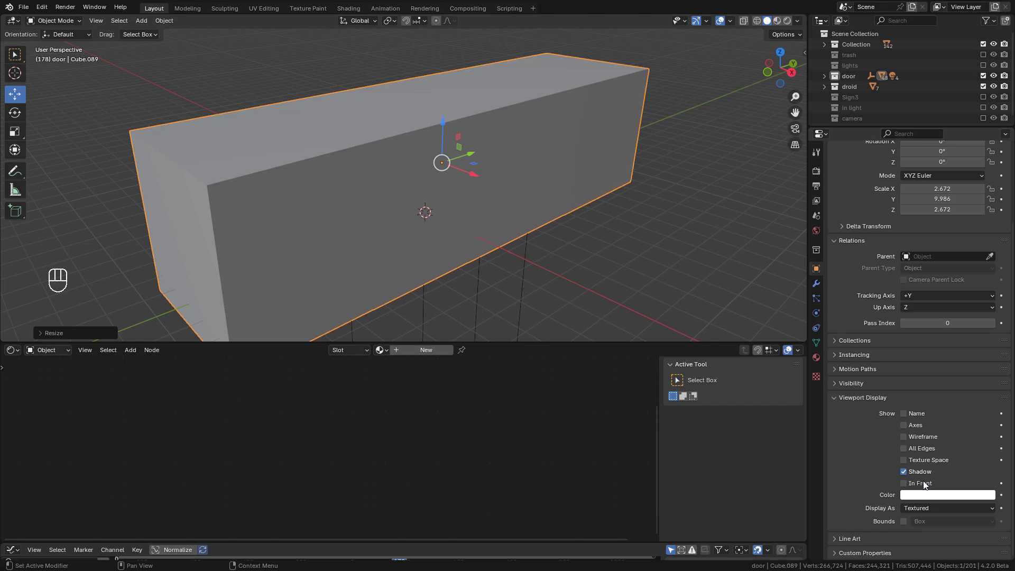
- Display the box as Wire and give it a new material
click(904, 508)
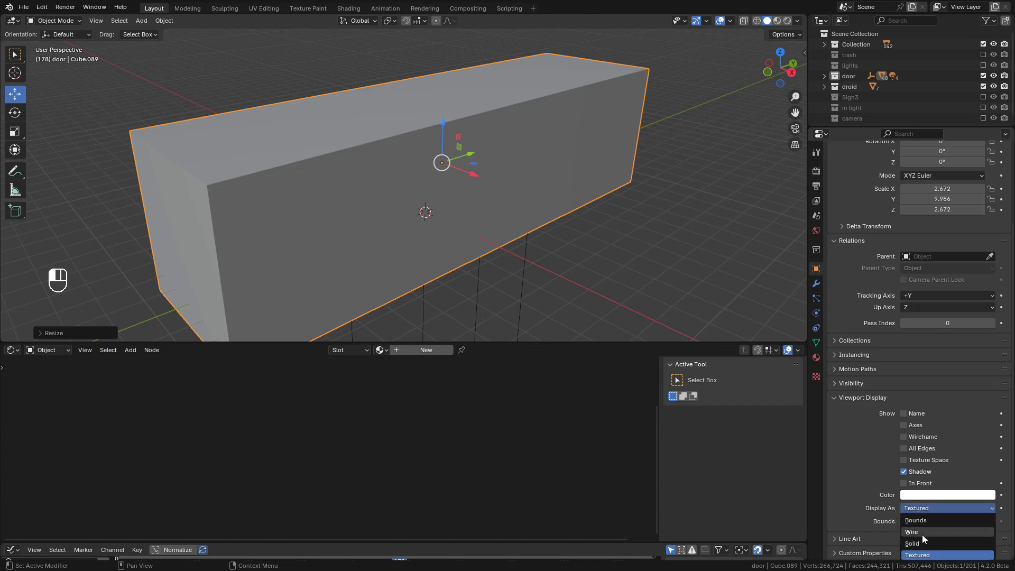
click(921, 531)
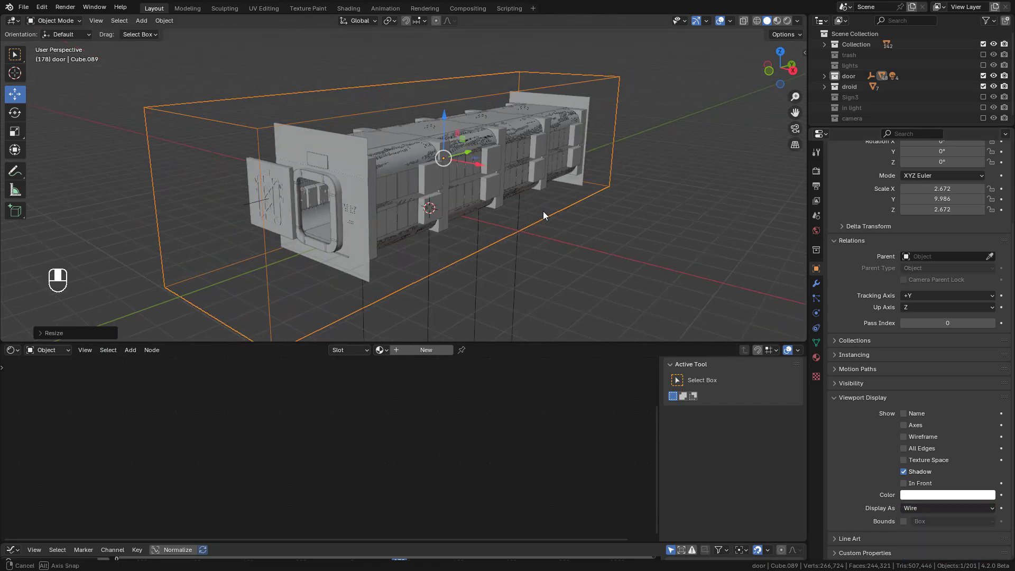
middle_drag(543, 211, 492, 229)
click(426, 350)
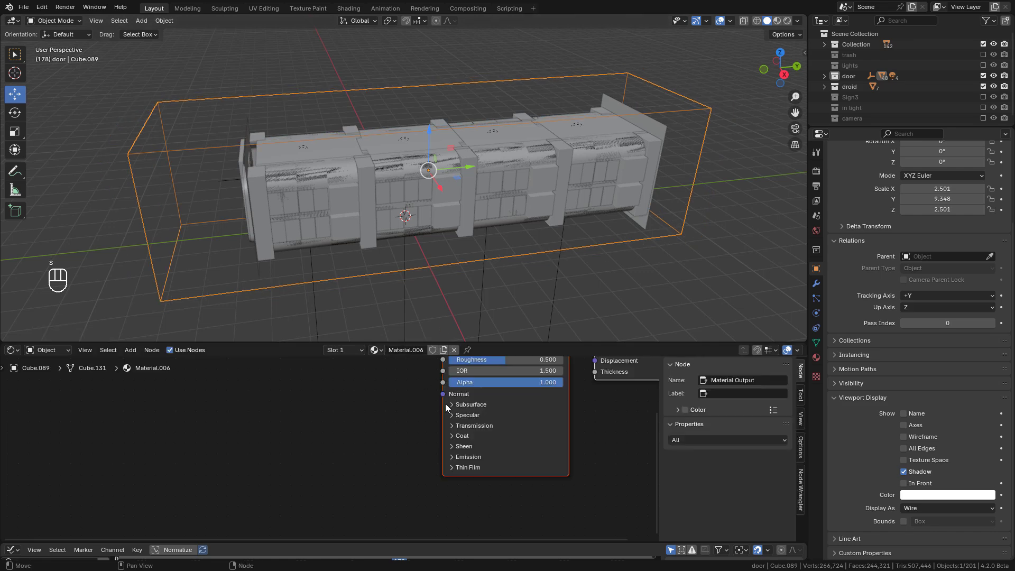
scroll(445, 404, down, 3)
scroll(404, 416, down, 1)
- Delete the default Principled BSDF node from the box's material
click(406, 415)
key(x)
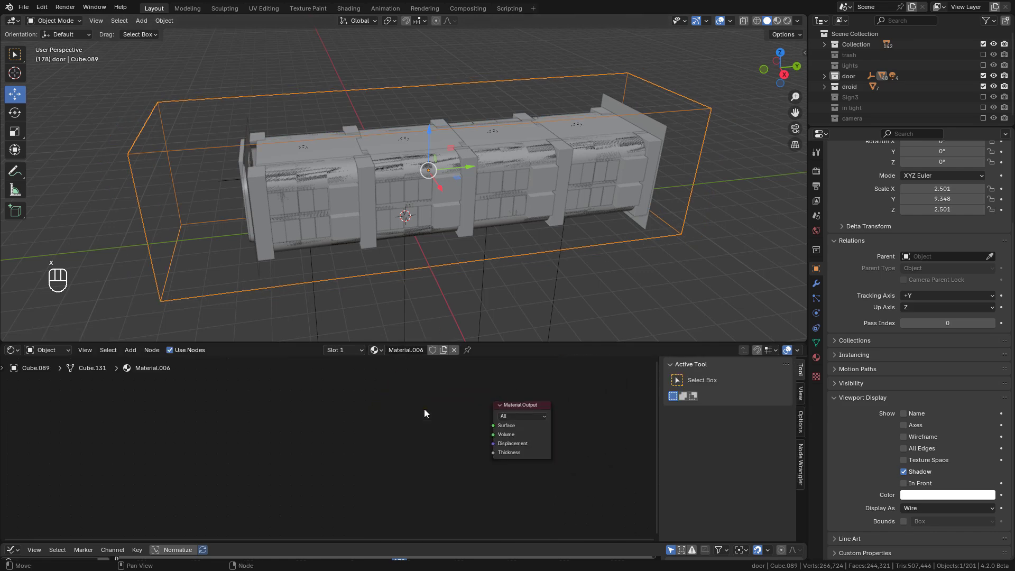
key(ctrl+a)
key(ctrl+a)
key(ctrl+a)
- Add a Principled Volume node, link it to Material Output Volume, and preview rendered
key(shift+a)
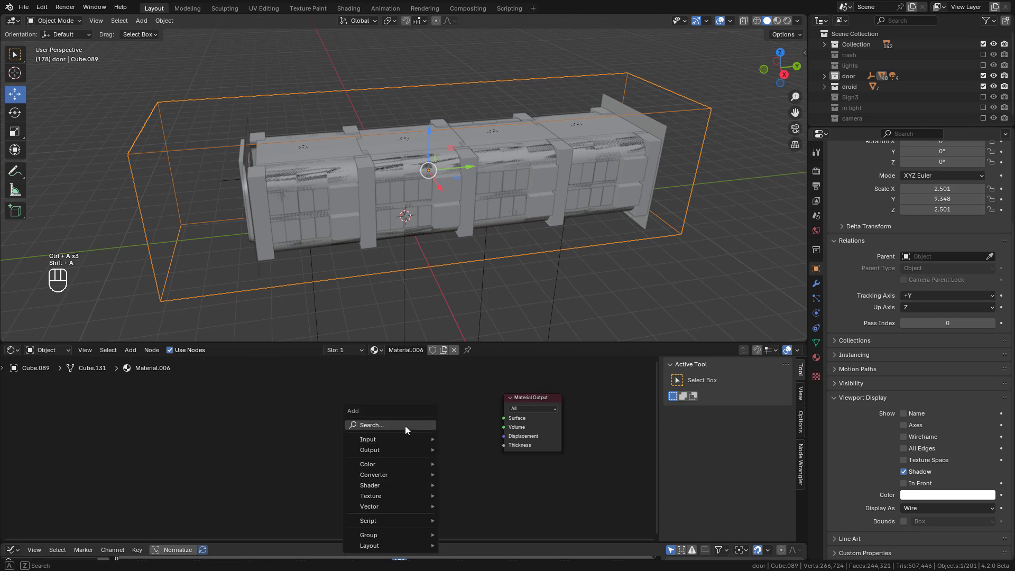
click(405, 426)
text(vol)
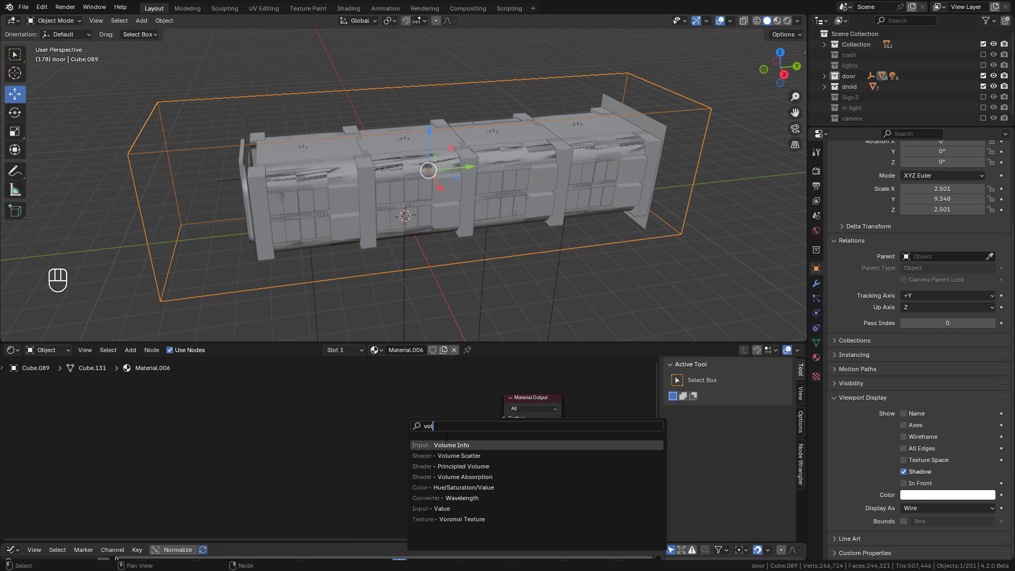
key(Down)
key(Down)
key(Return)
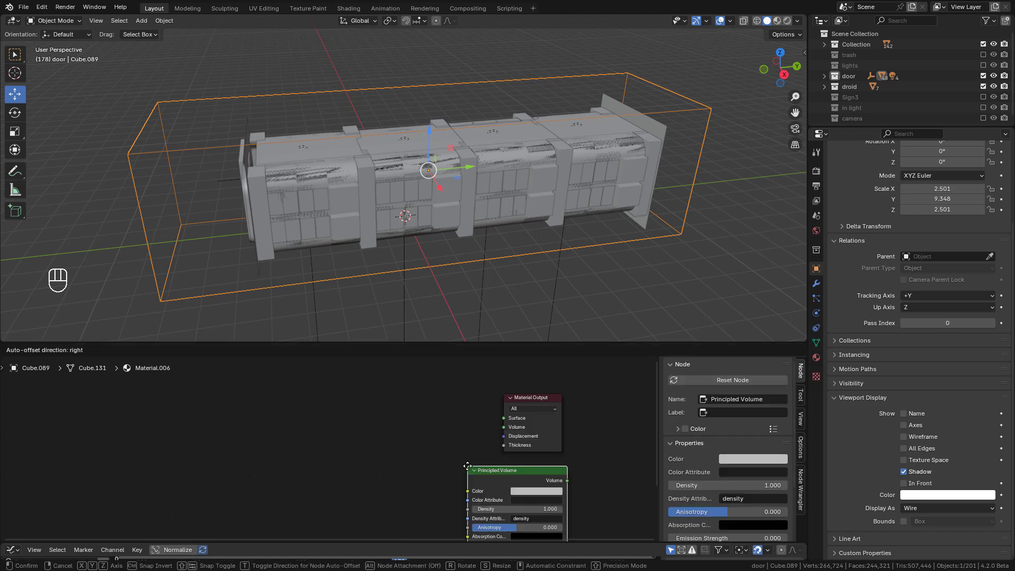
click(438, 435)
mouse_move(431, 432)
mouse_down()
mouse_move(489, 410)
mouse_move(504, 427)
mouse_up()
middle_drag(529, 212, 788, 45)
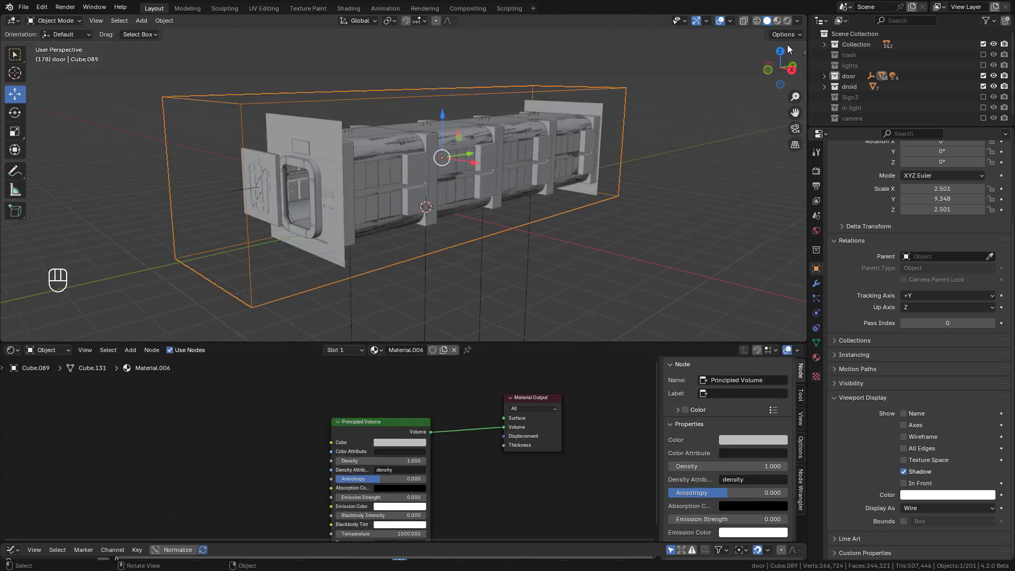
click(788, 21)
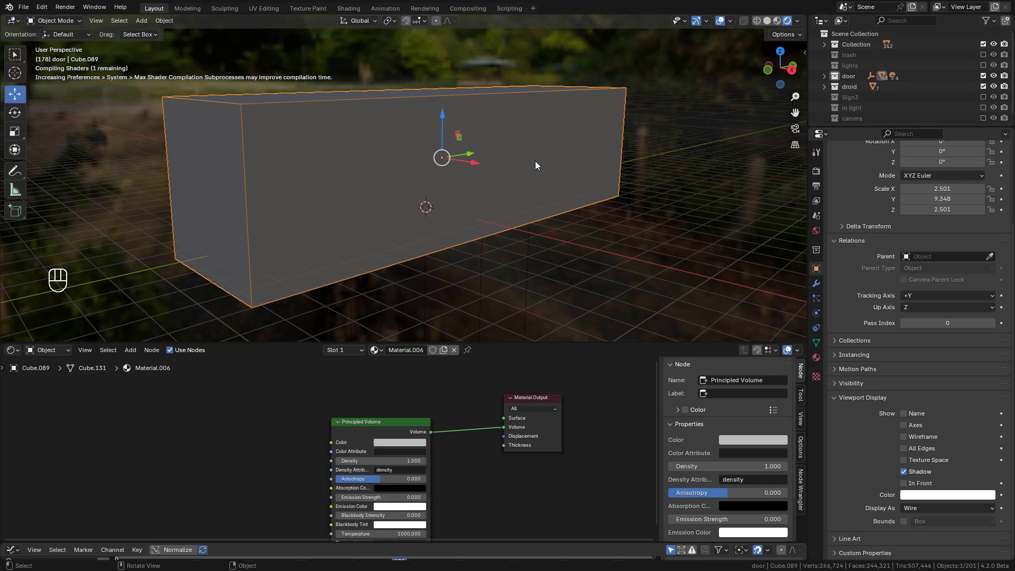
- Set the Principled Volume Density to 0.01, then raise it to 0.060
mouse_move(534, 162)
middle_down()
mouse_move(502, 181)
mouse_move(622, 171)
mouse_move(588, 171)
middle_up()
scroll(503, 174, up, 3)
scroll(514, 462, up, 2)
scroll(461, 481, up, 1)
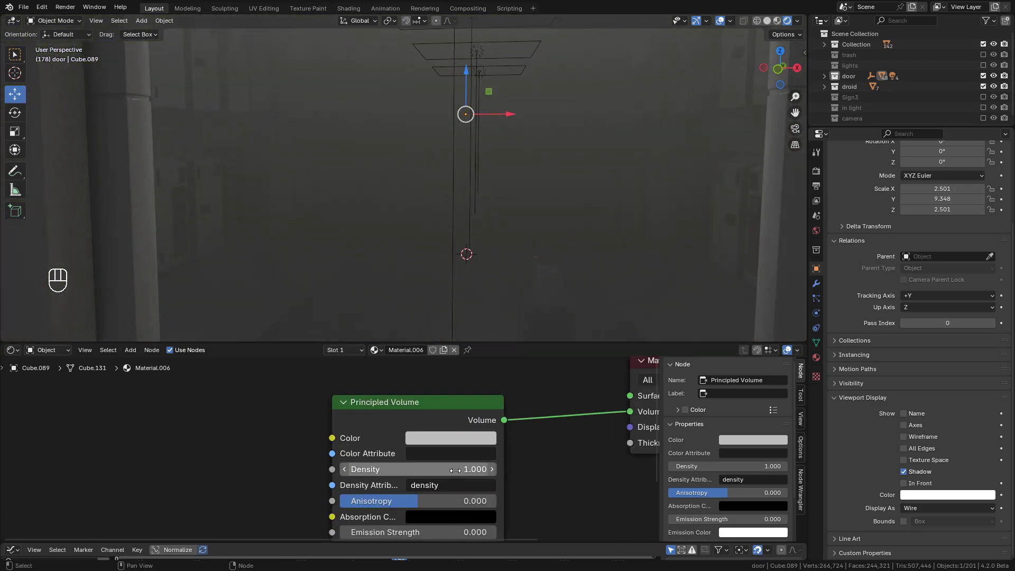
click(454, 469)
text(0.01)
key(Return)
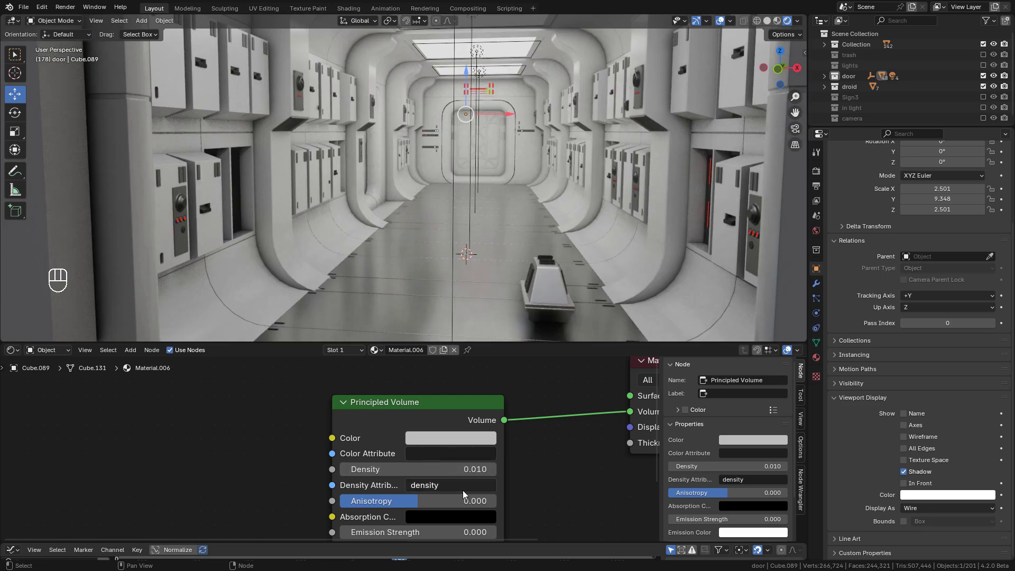
shift+drag(420, 468, 444, 468)
middle_drag(391, 510, 403, 467)
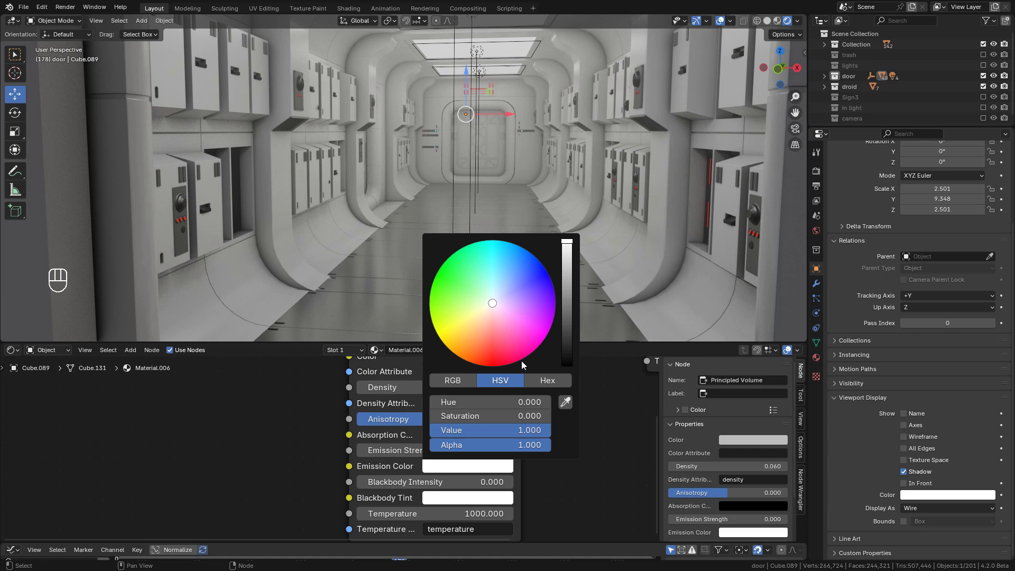
- Give the fog a pale cyan Emission Color with Emission Strength 0.005
click(474, 468)
click(492, 302)
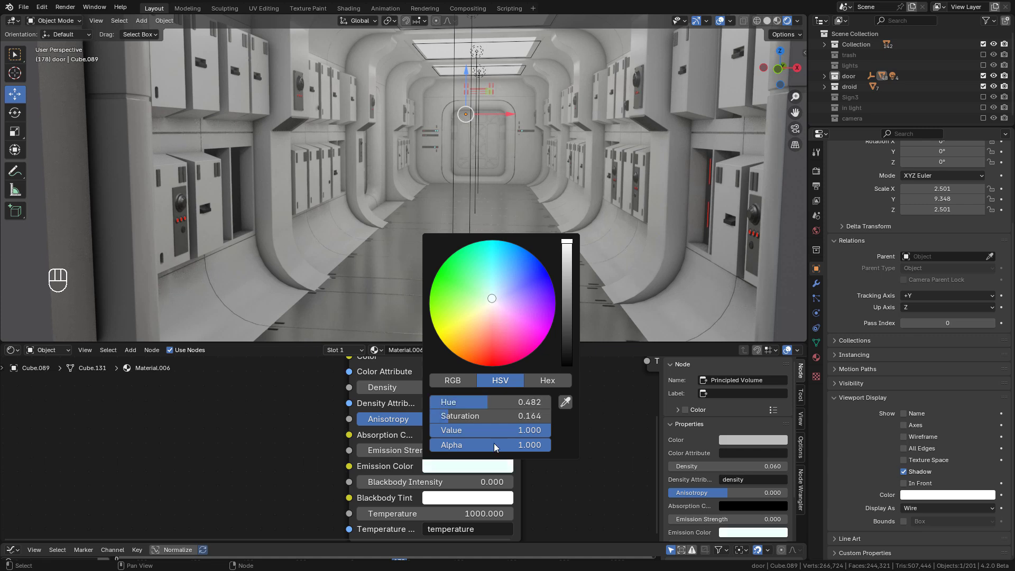
mouse_move(444, 450)
shift+mouse_down()
mouse_move(460, 449)
mouse_move(441, 451)
shift+mouse_up()
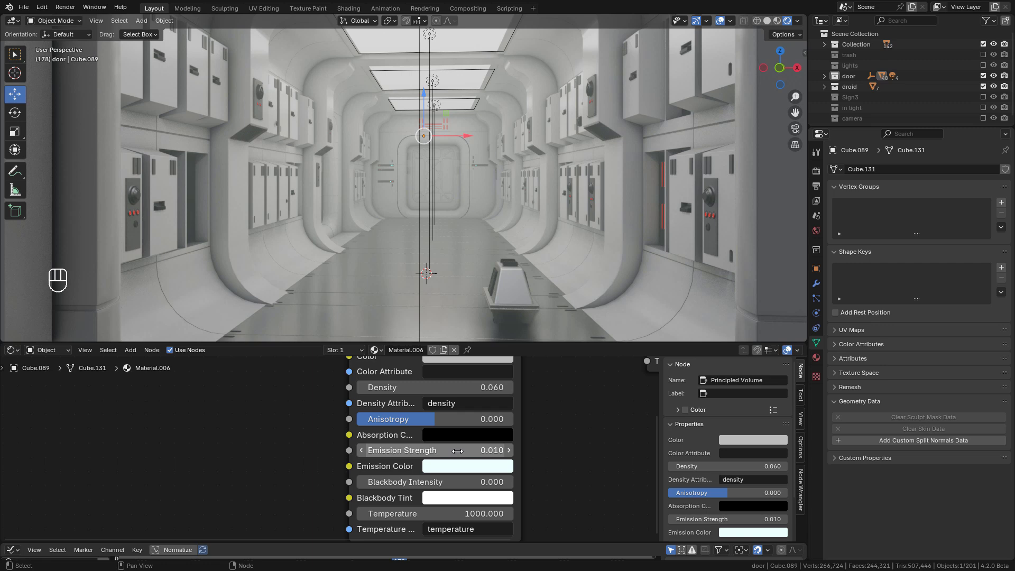
click(458, 450)
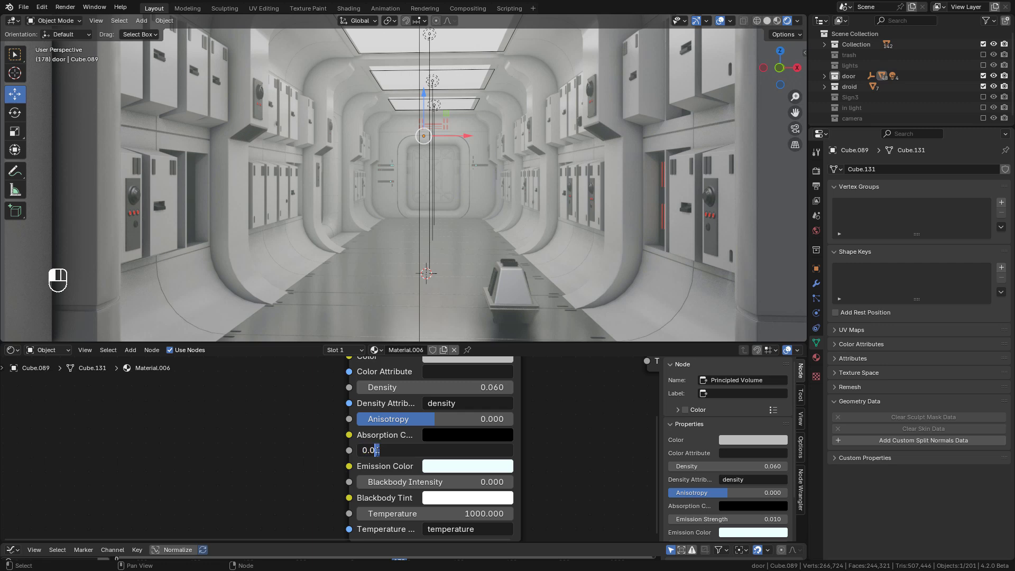
text(0.005)
key(Return)
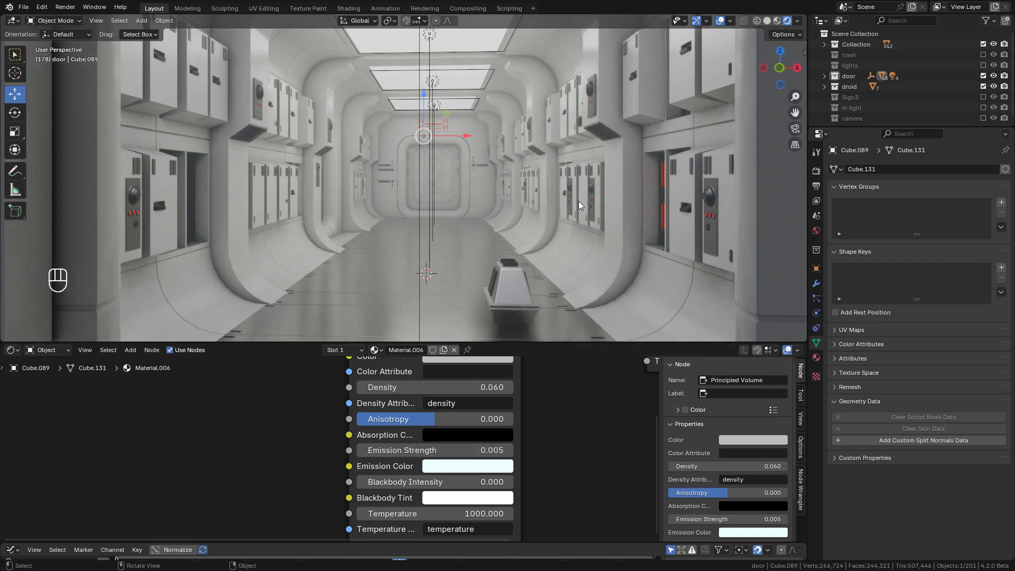
middle_drag(578, 201, 565, 140)
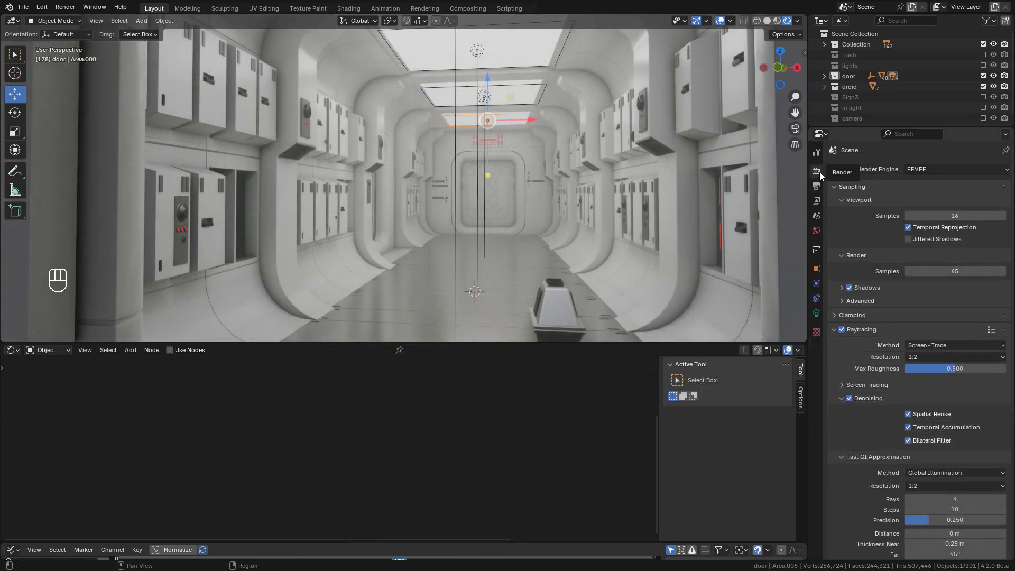
- Enable Volume Shadows in the render Shadows settings, toggling Shadows off and on to compare
click(841, 288)
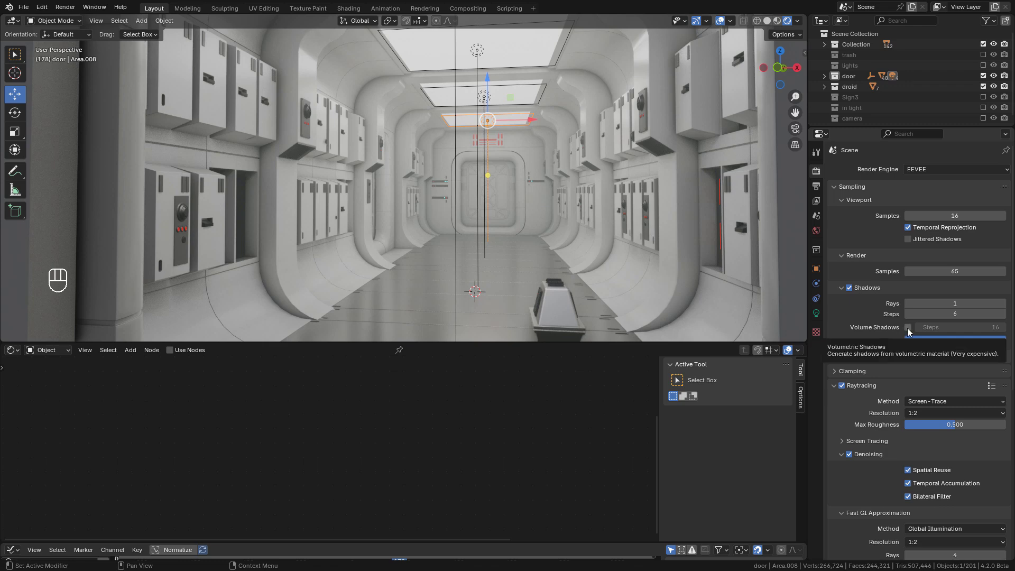
click(908, 328)
click(849, 287)
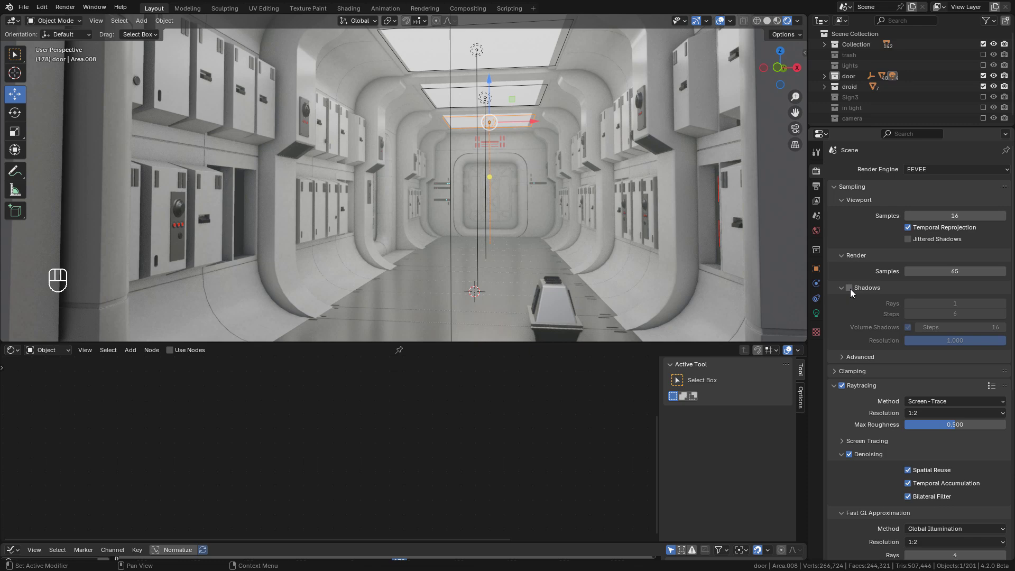
click(849, 288)
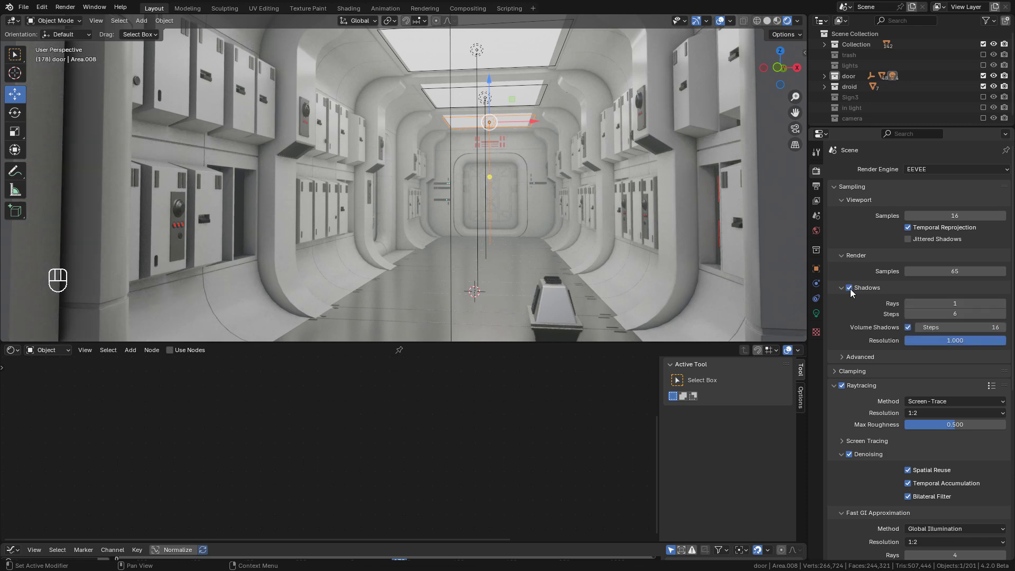
click(849, 288)
click(849, 288)
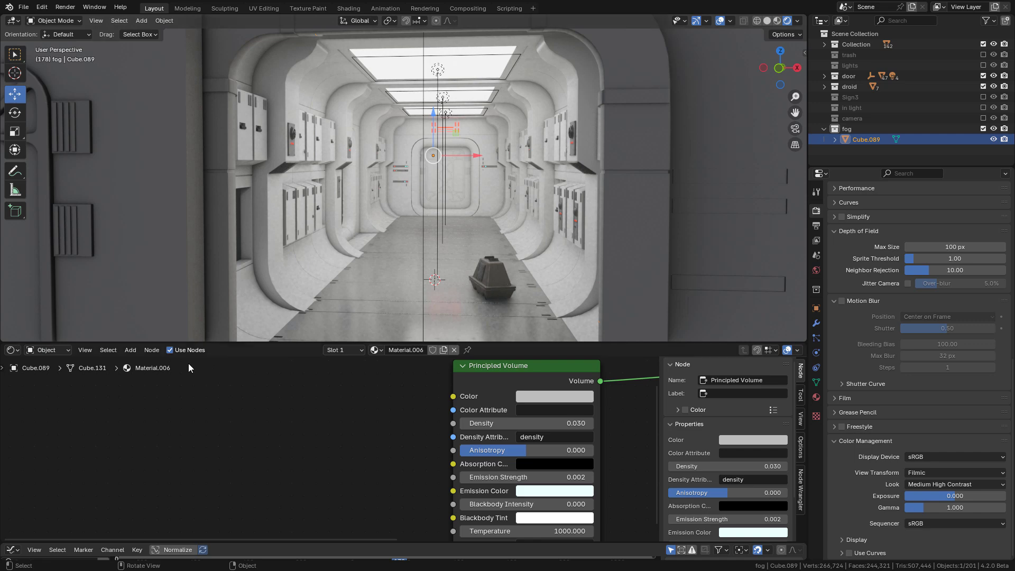
- Turn the lower editor into the Compositor with Use Nodes enabled
click(12, 350)
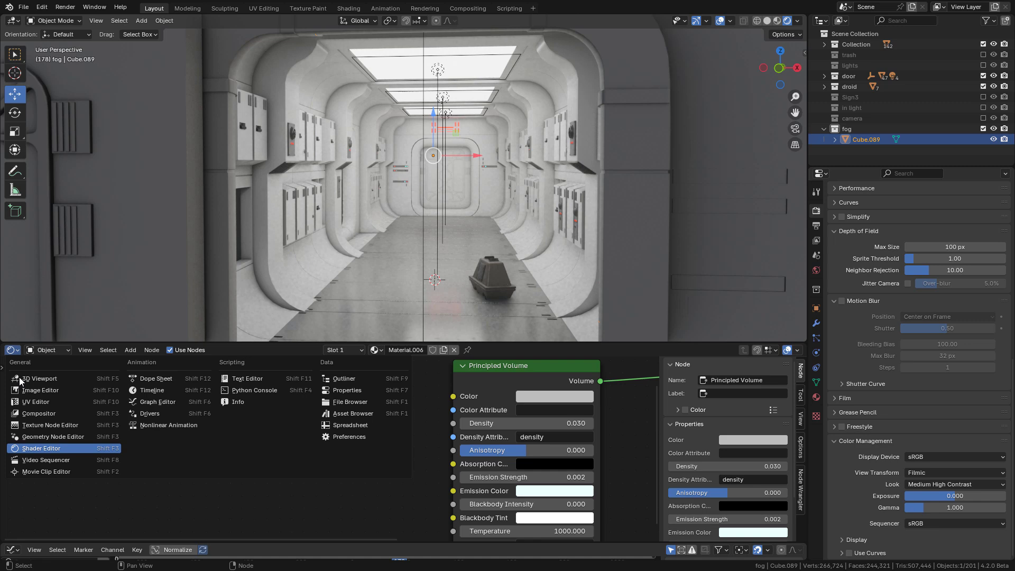
click(37, 412)
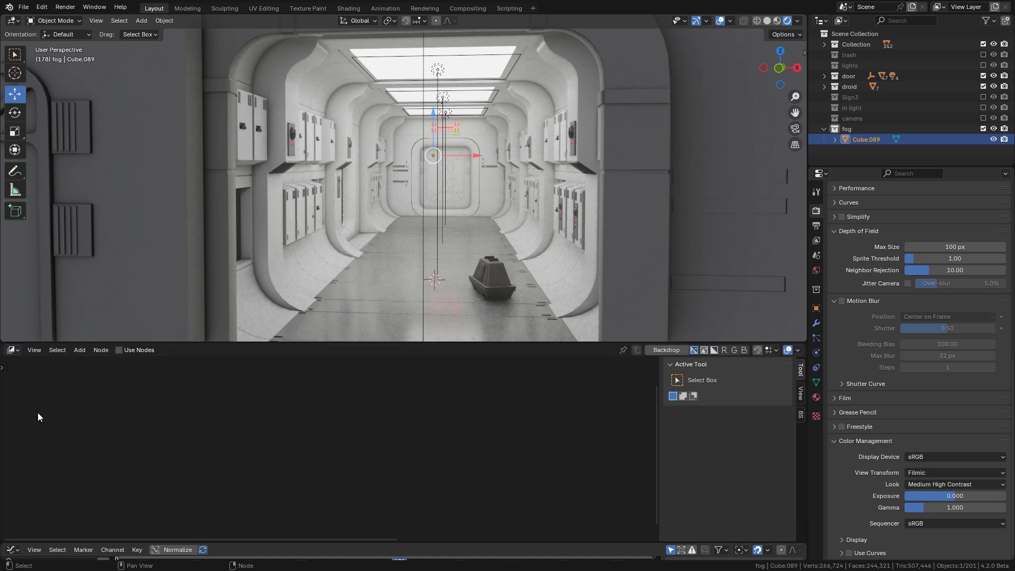
click(119, 351)
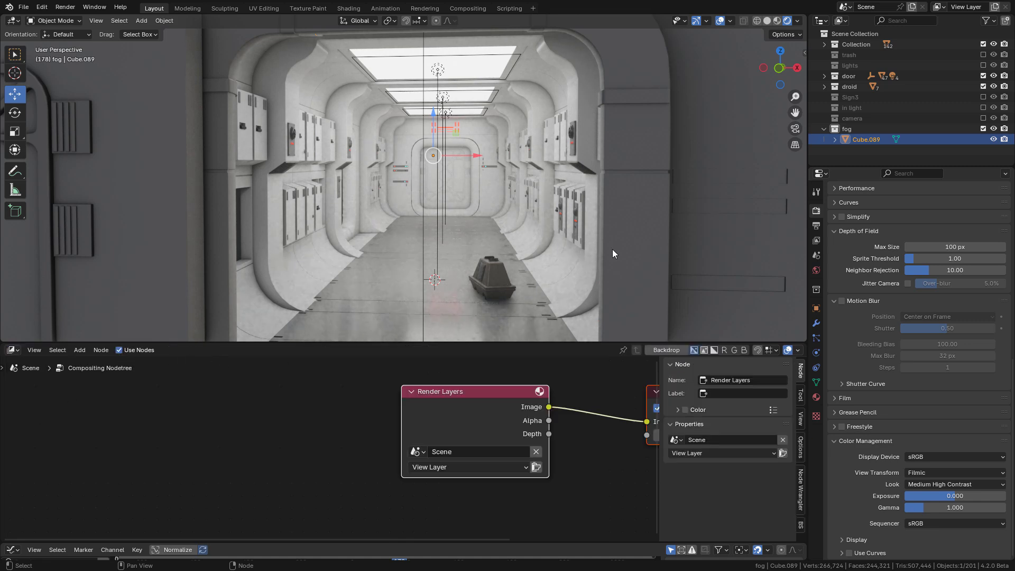
- Set the viewport's Compositor shading option to Always and move the Render Layers node left
click(797, 21)
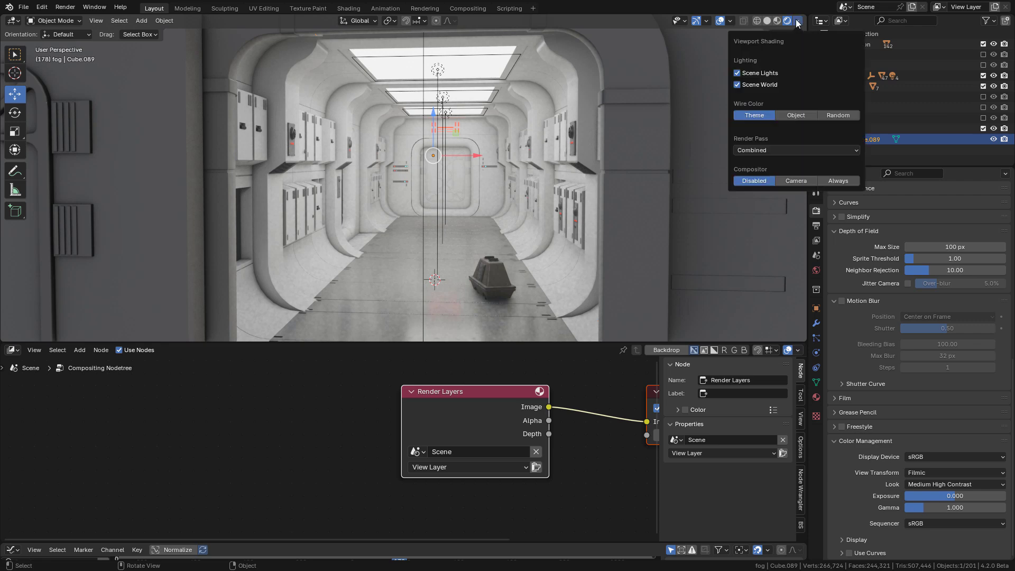
click(840, 181)
scroll(496, 451, down, 2)
drag(409, 431, 219, 432)
- Insert a Bloom Glare node between Render Layers and Composite
key(shift+a)
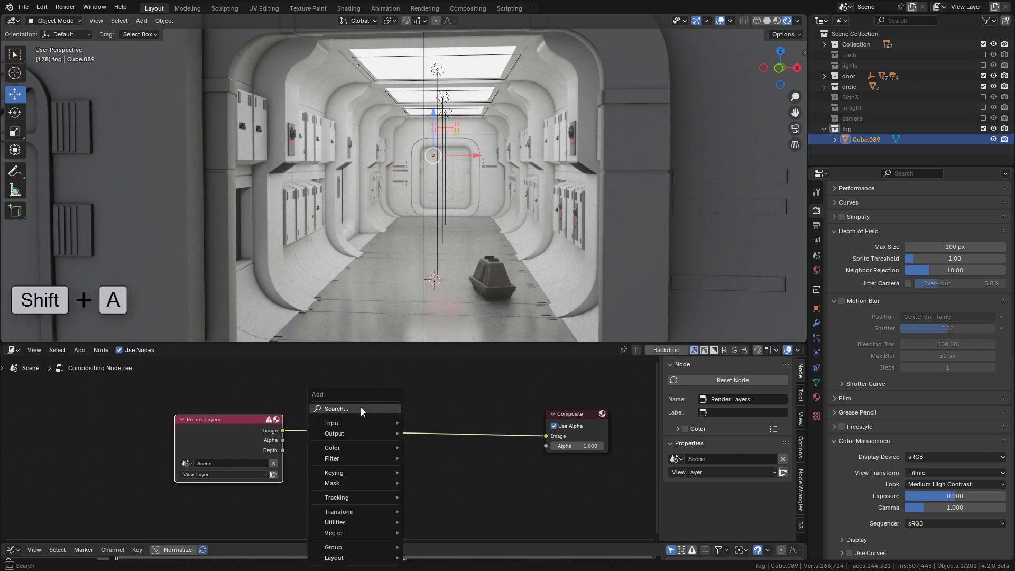
text(gla)
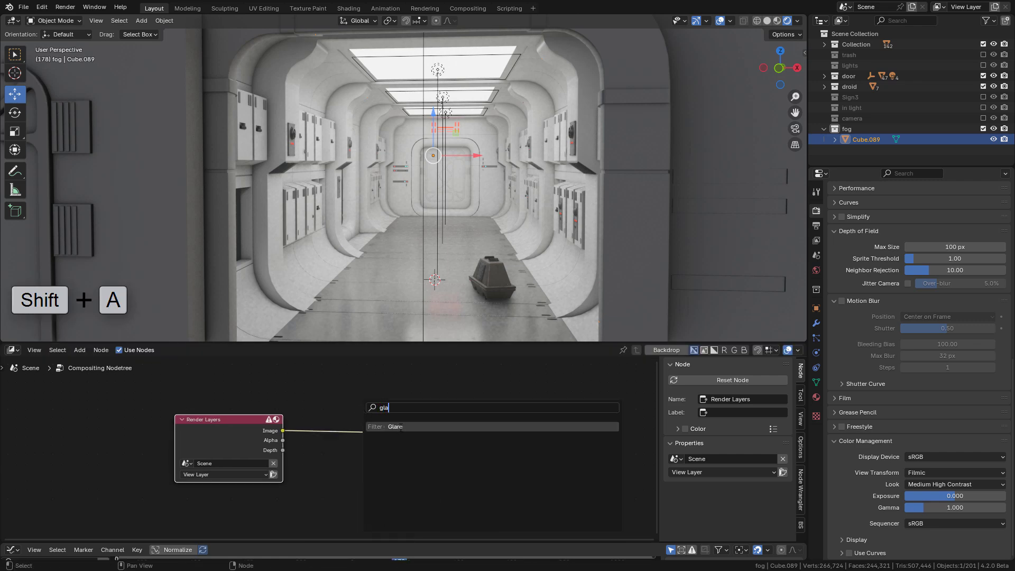
click(405, 426)
click(386, 388)
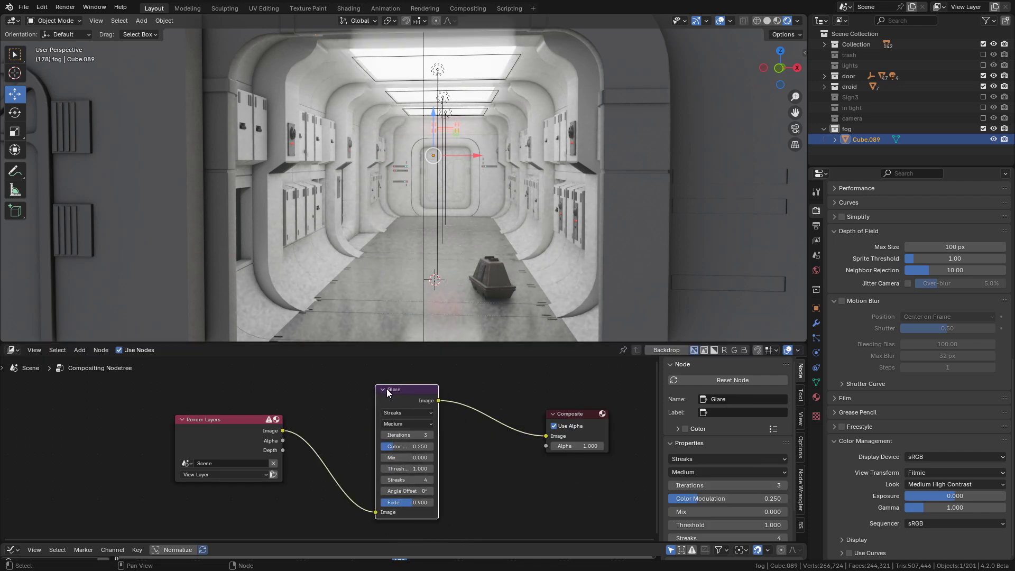
click(410, 414)
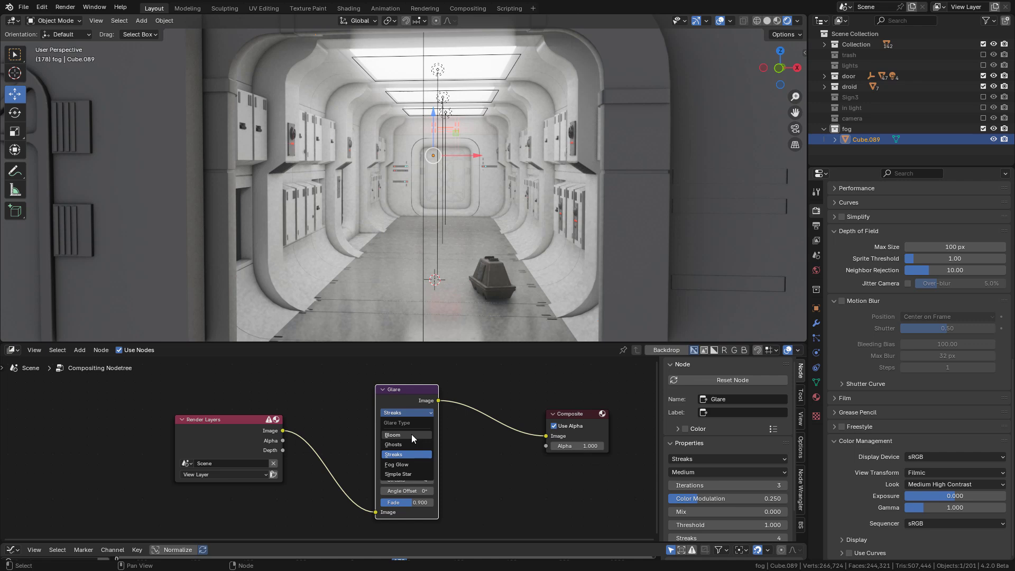
click(412, 434)
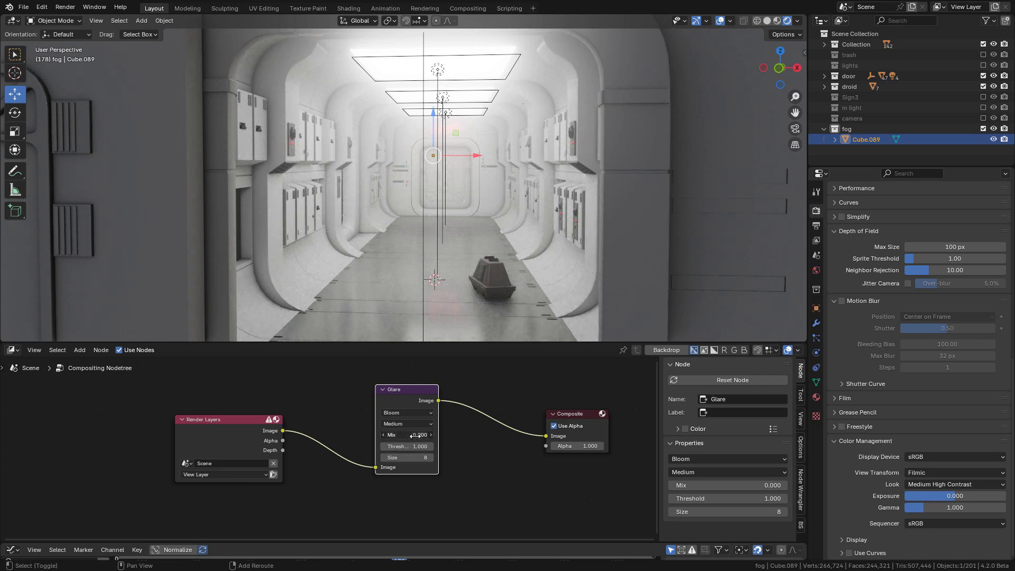
- Set the Bloom glare Mix to -0.92 and Quality to High
drag(414, 435, 372, 434)
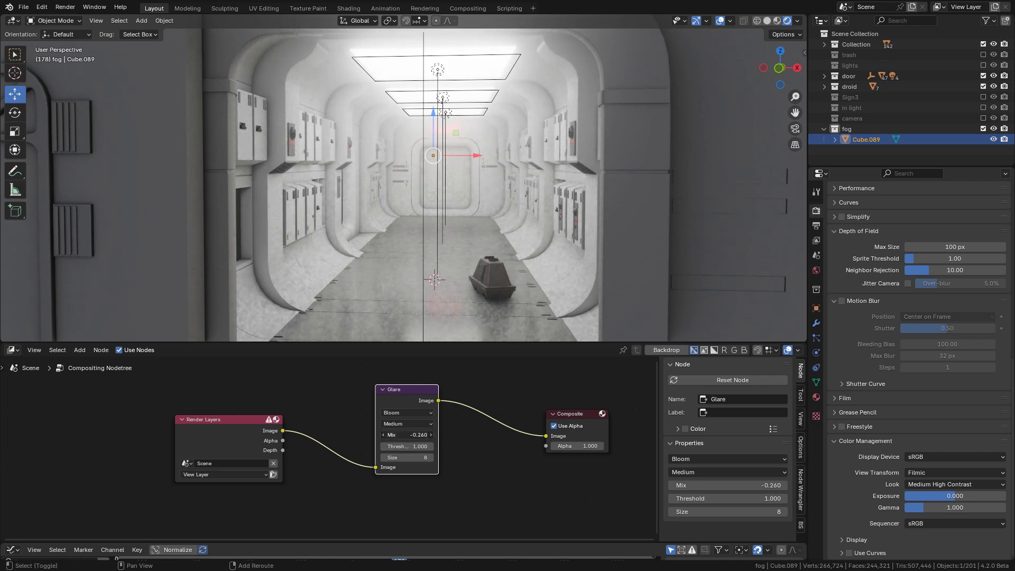
scroll(370, 431, up, 3)
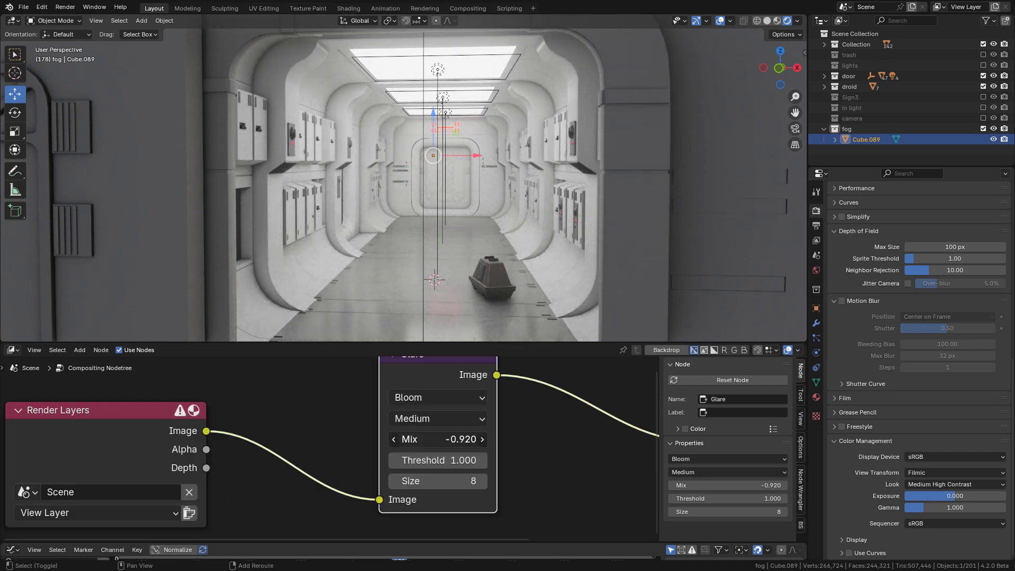
click(460, 425)
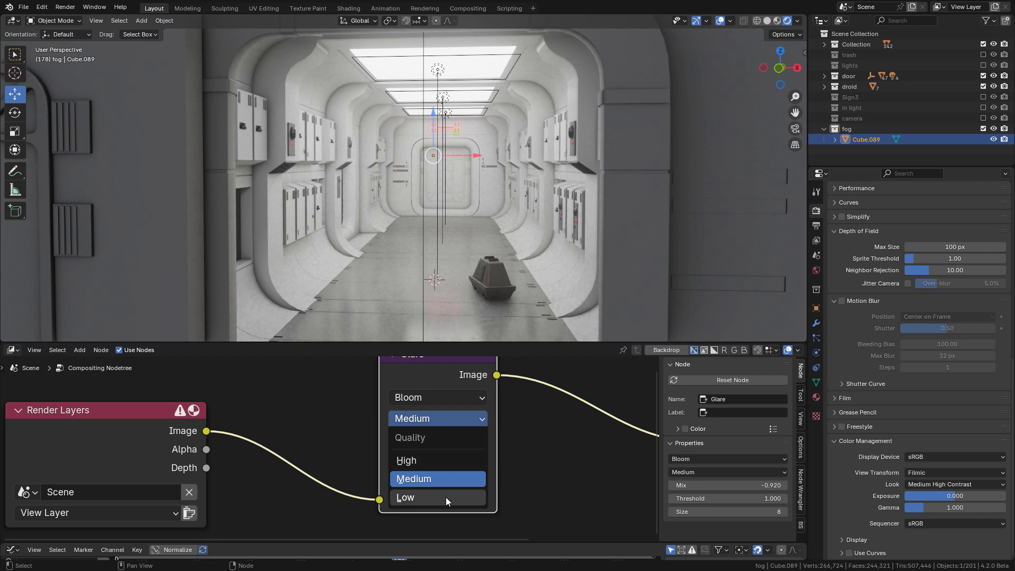
click(447, 458)
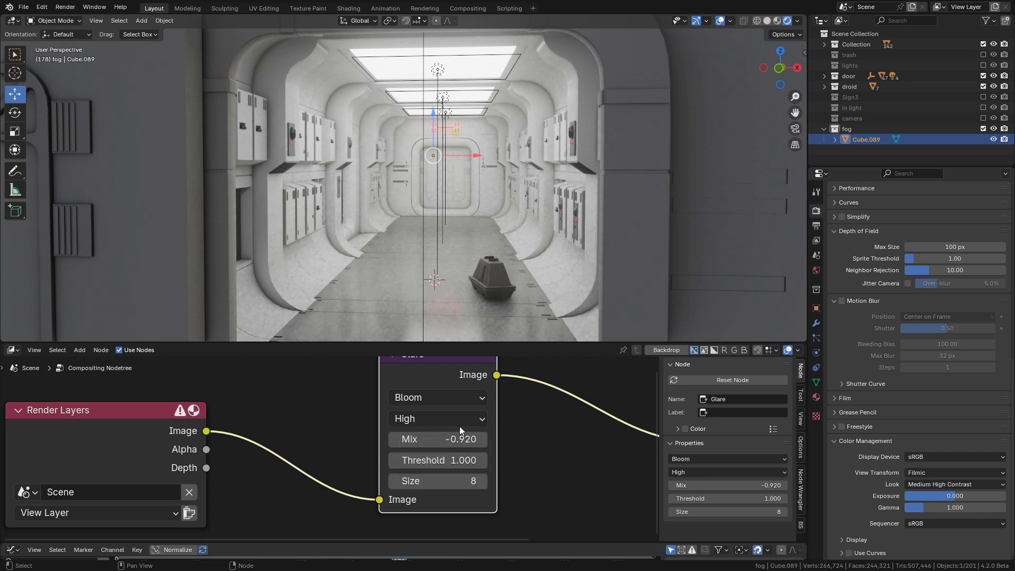